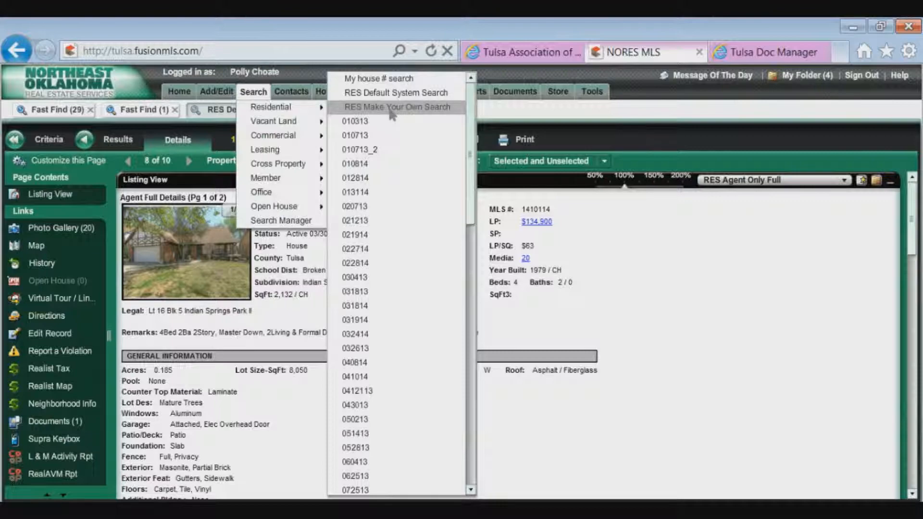
- Open the RES Make Your Own Search form and set the listing status to Active
left_click(390, 107)
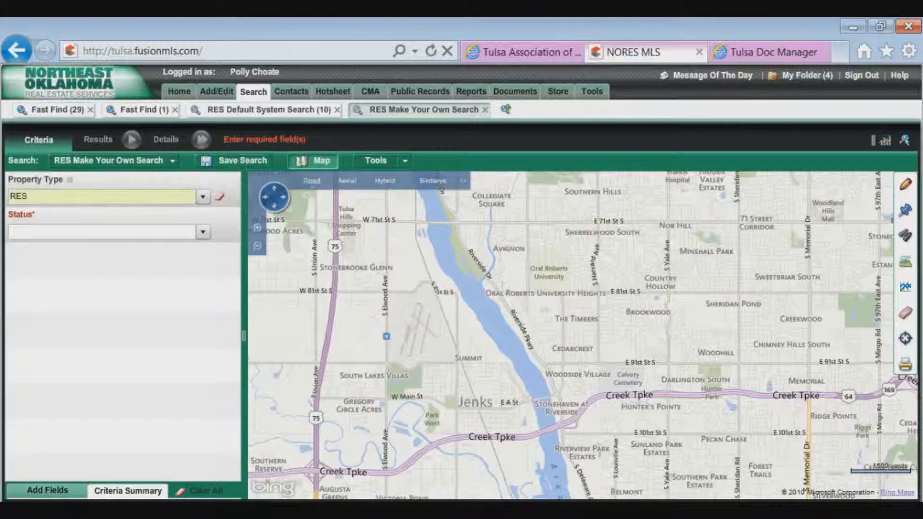
left_click(203, 233)
left_click(144, 268)
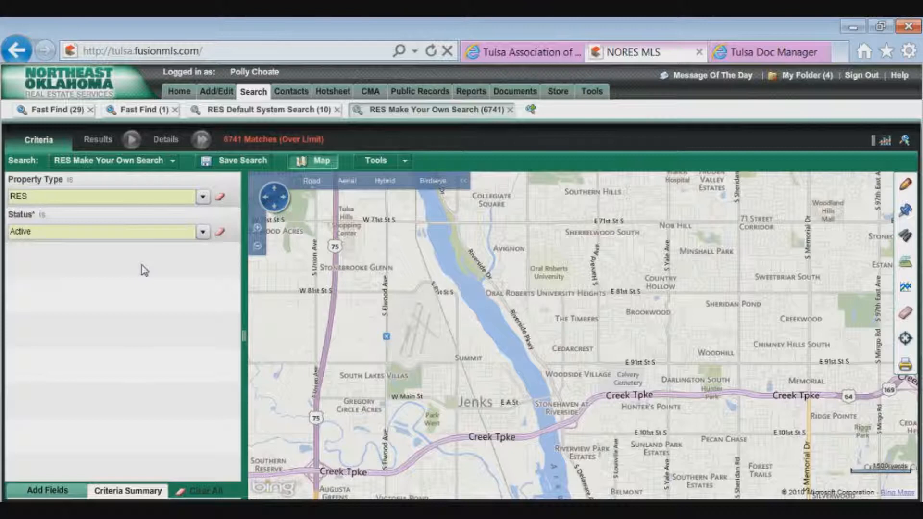
- Add the School District field to the search criteria
left_click(53, 494)
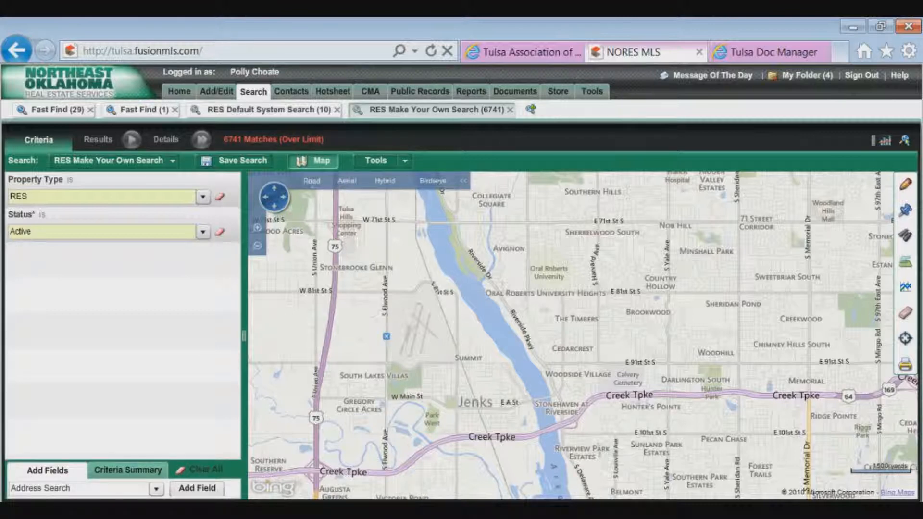
left_click_drag(80, 489, 2, 495)
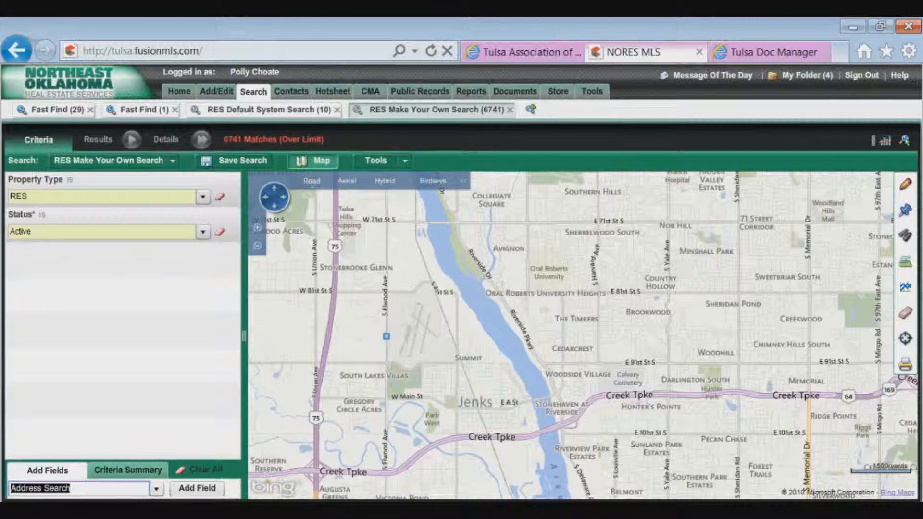
left_click(157, 490)
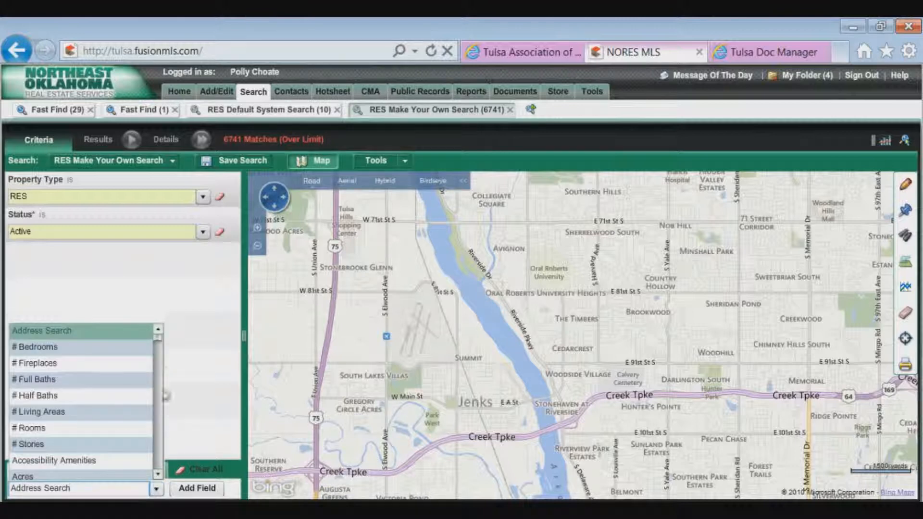
left_click_drag(157, 338, 157, 382)
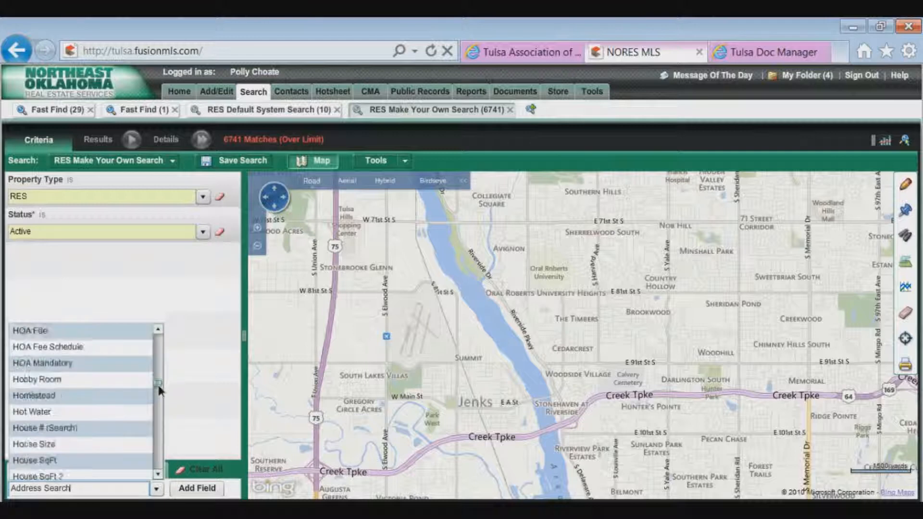
left_click(182, 429)
left_click_drag(71, 488, 11, 488)
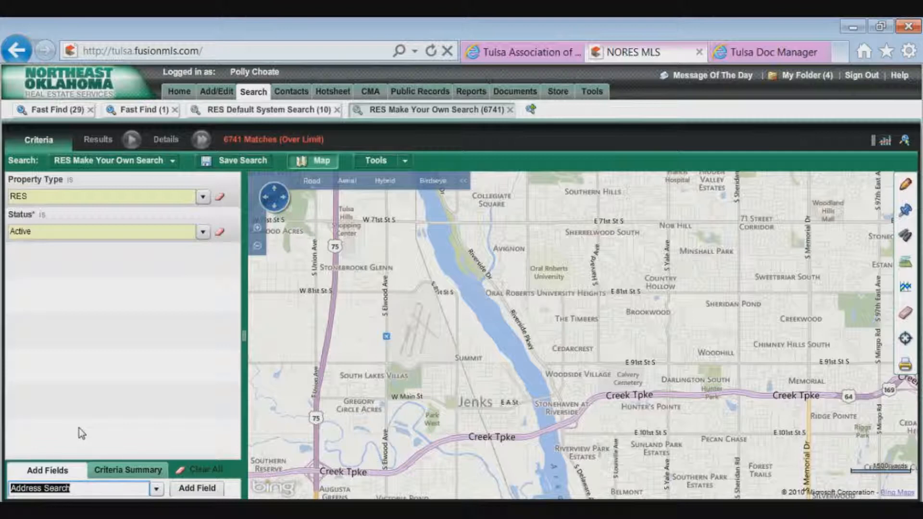
type("sch")
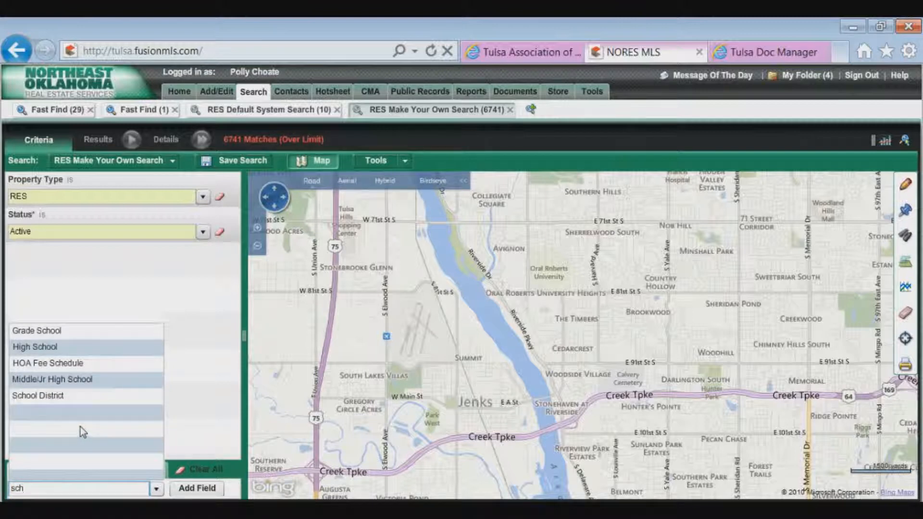
left_click(38, 397)
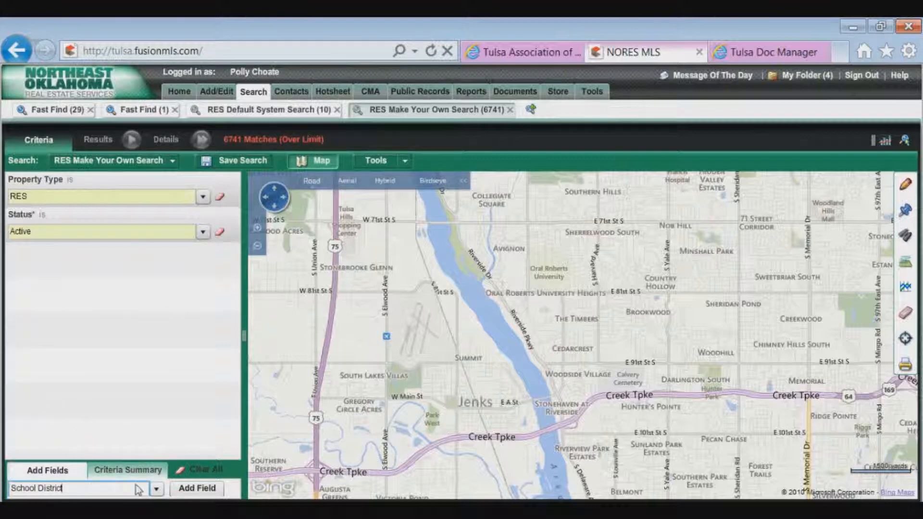
left_click(191, 490)
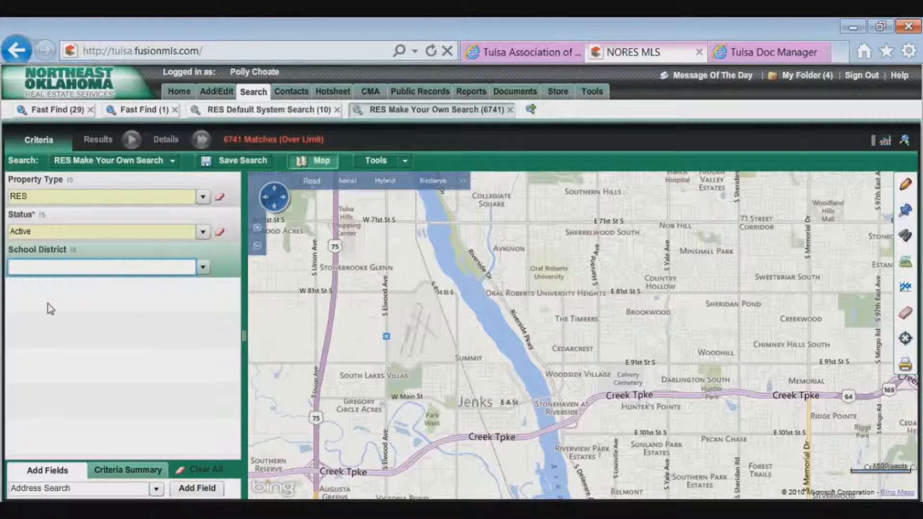
- Set the School District criterion to Broken Arrow (3)
type("broken Arrow (3")
key("Return")
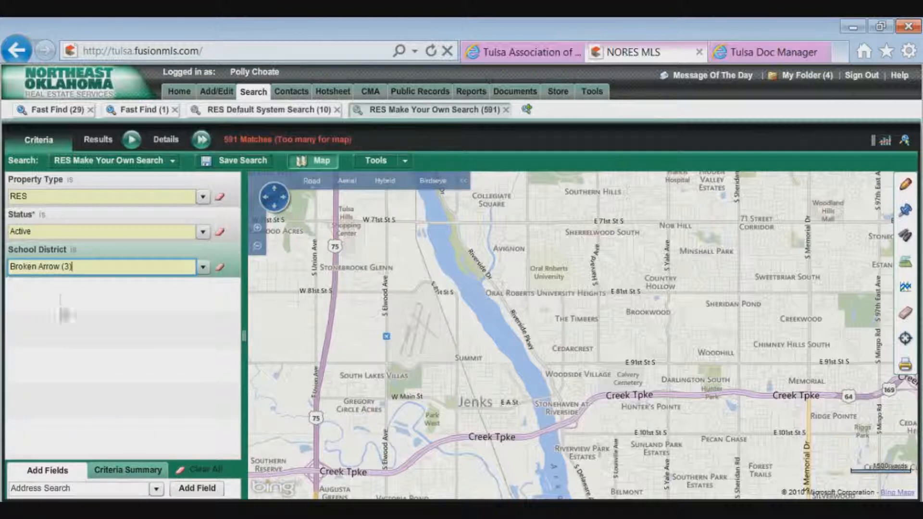
key("Tab")
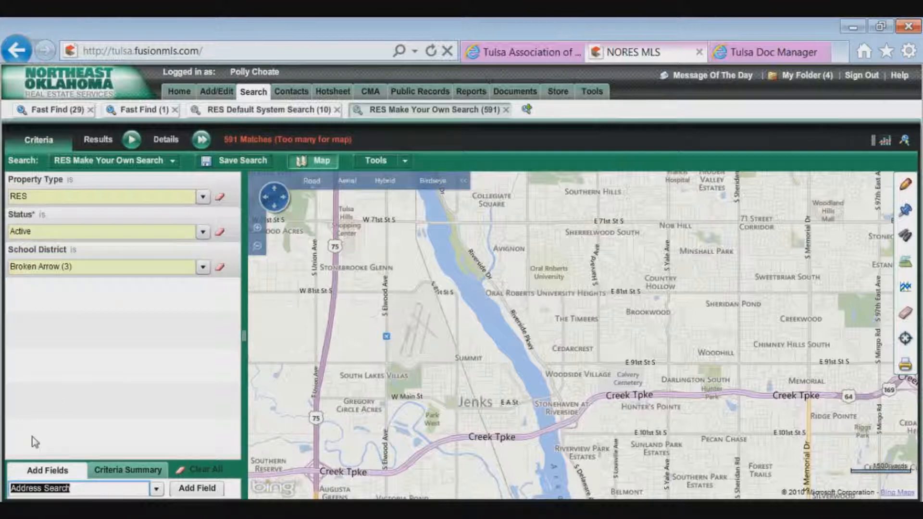
- Add the # Bedrooms field to the criteria and set its minimum to 3
type("bed")
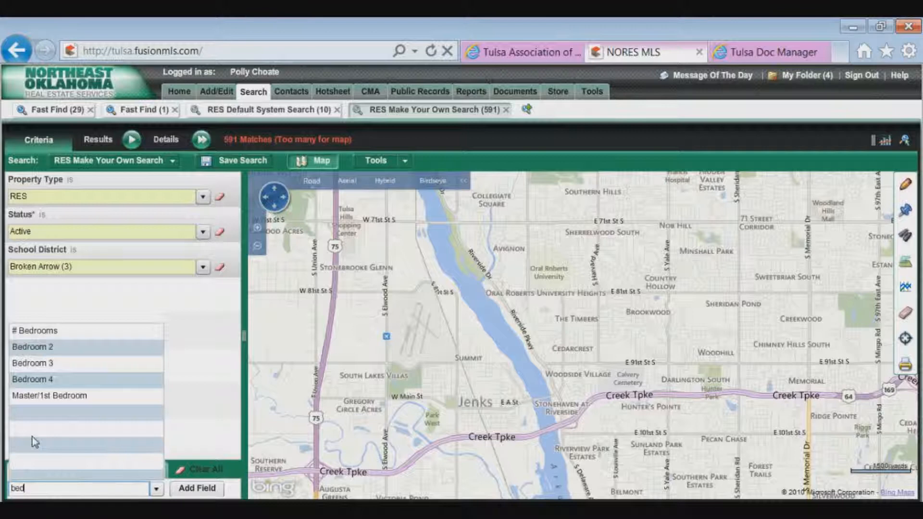
left_click(38, 335)
left_click(198, 489)
type("3")
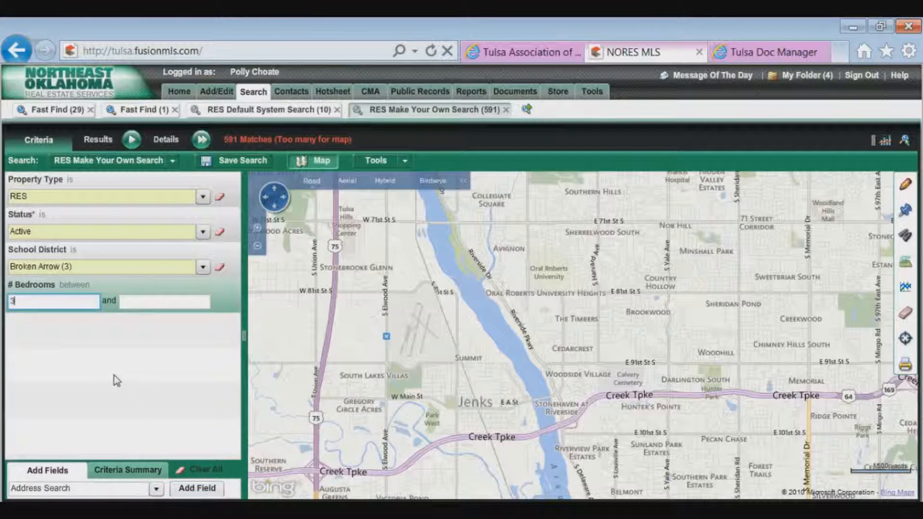
key("Tab")
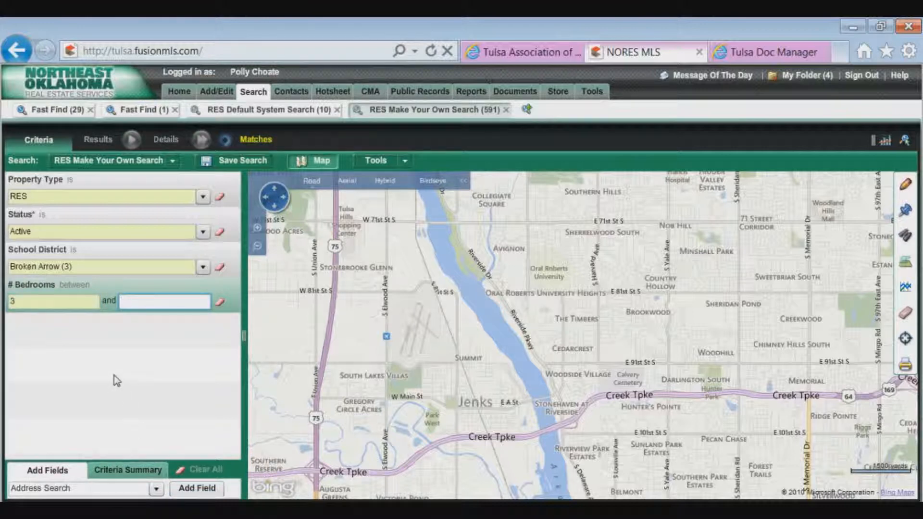
- Add the List/Rent Price field to the criteria and set its range to 125 through 135 thousand
left_click(84, 487)
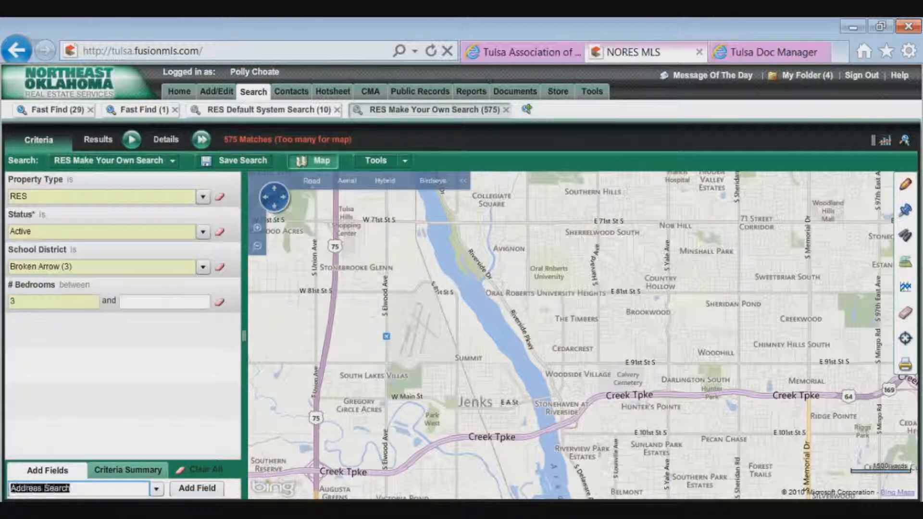
type("pri")
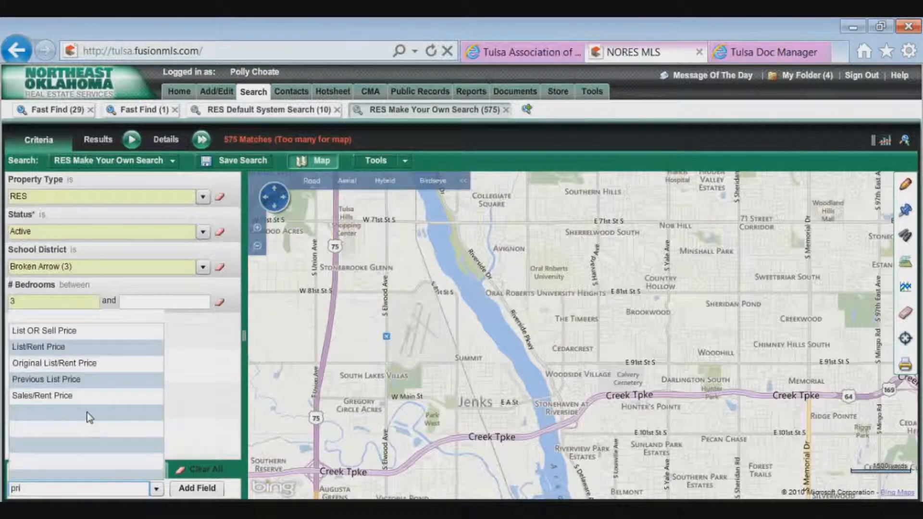
left_click(44, 350)
left_click(207, 493)
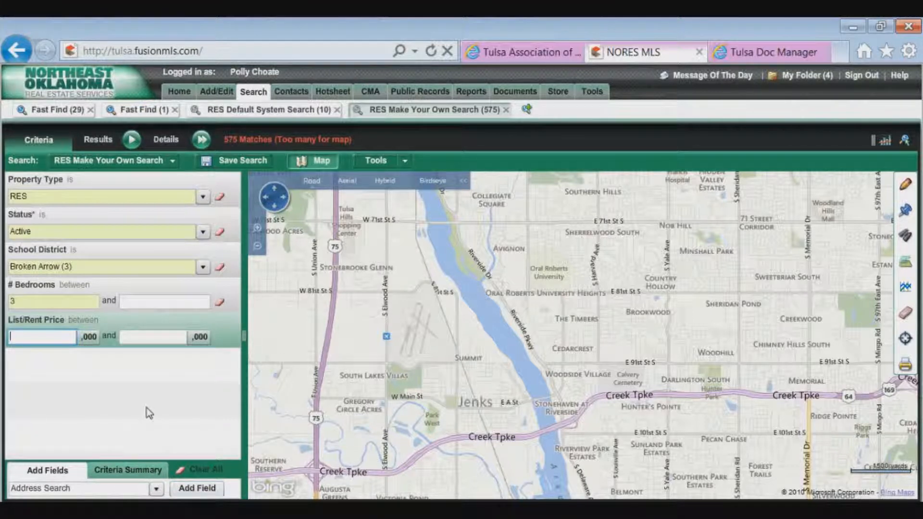
type("125")
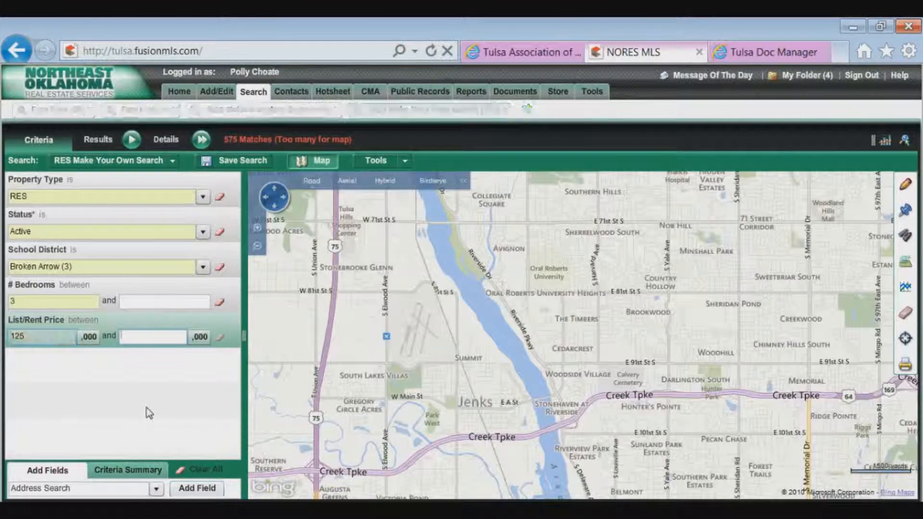
key("Tab")
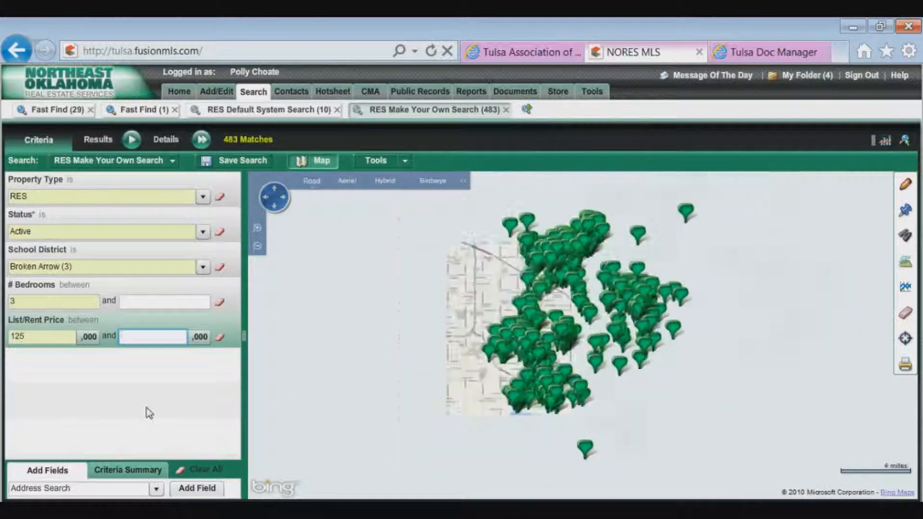
type("135")
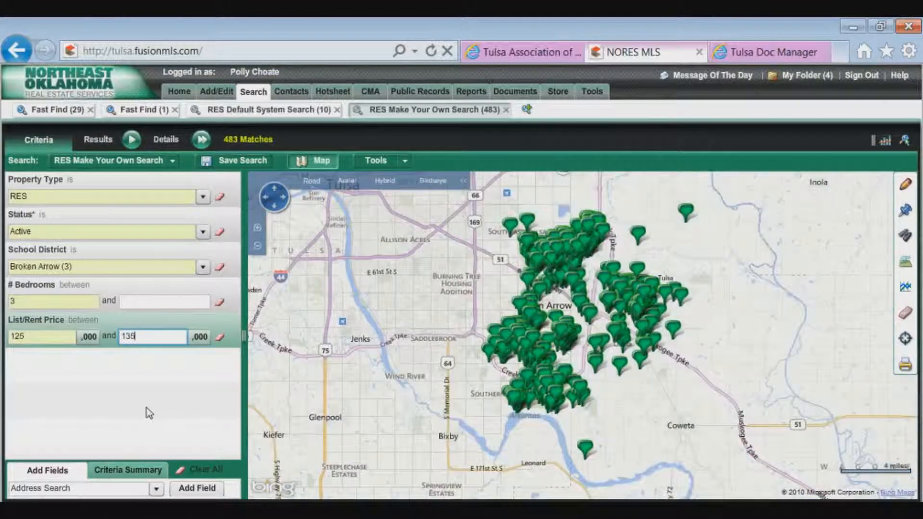
key("Tab")
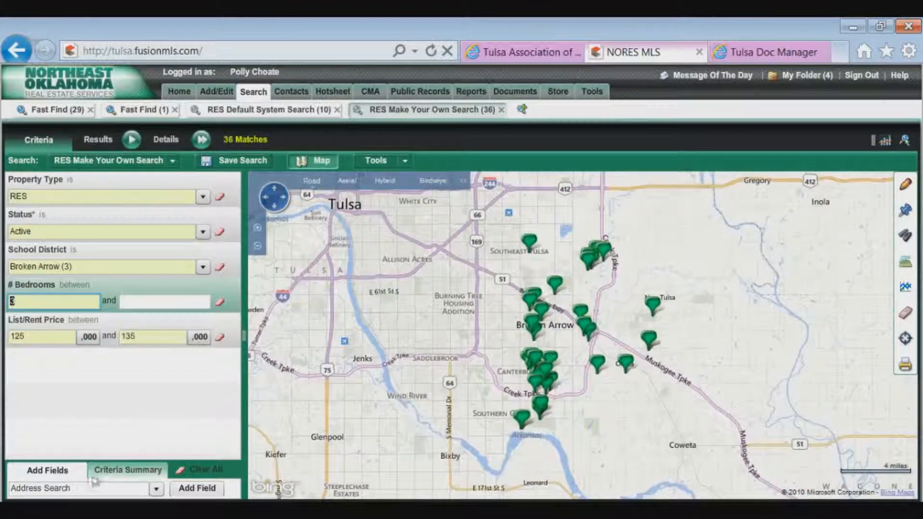
- Add the Master/1st Bedroom field to the criteria and set it to Level 1
left_click_drag(73, 488, 4, 486)
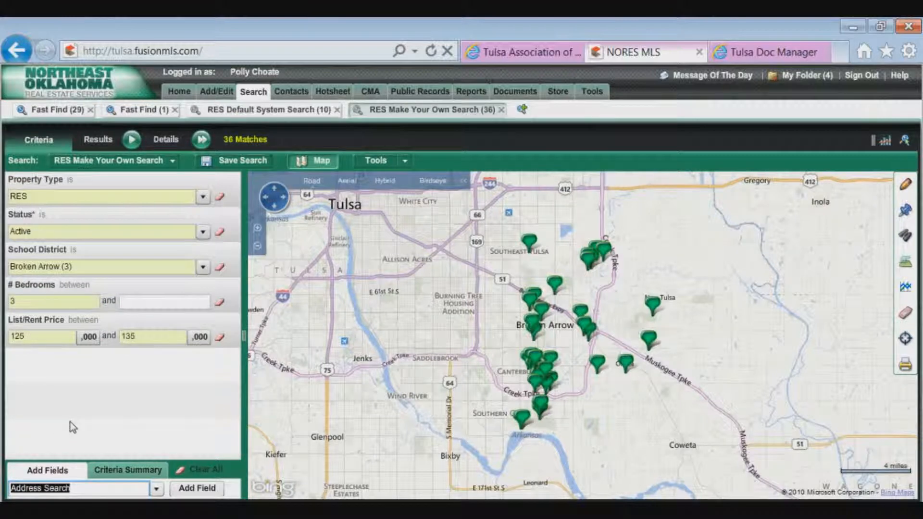
type("mas")
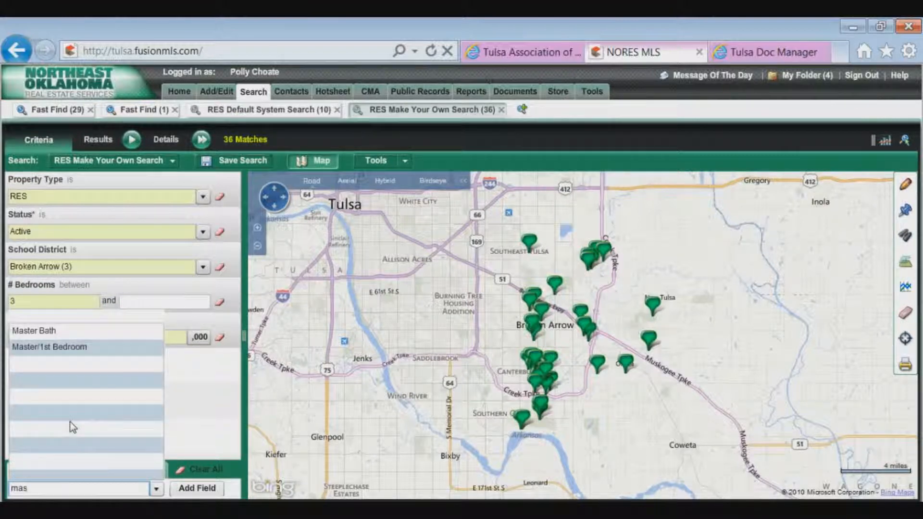
left_click(47, 351)
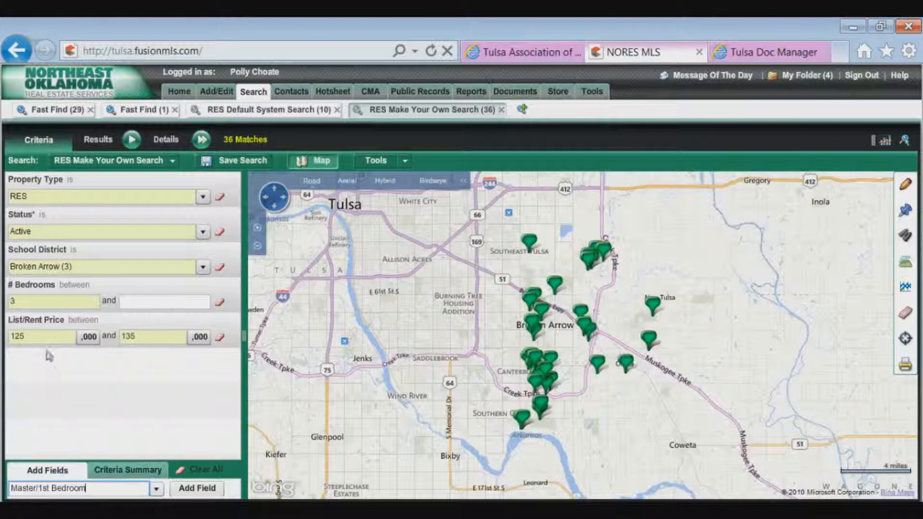
left_click(200, 489)
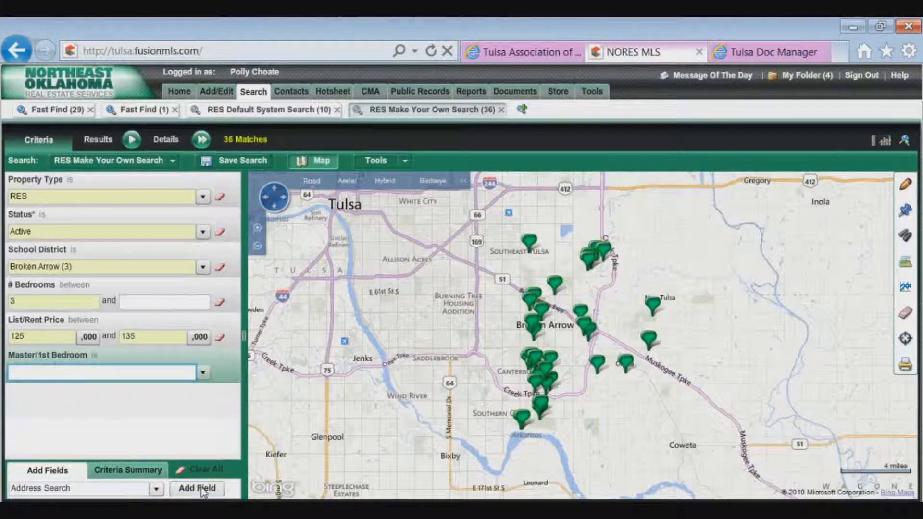
left_click(203, 374)
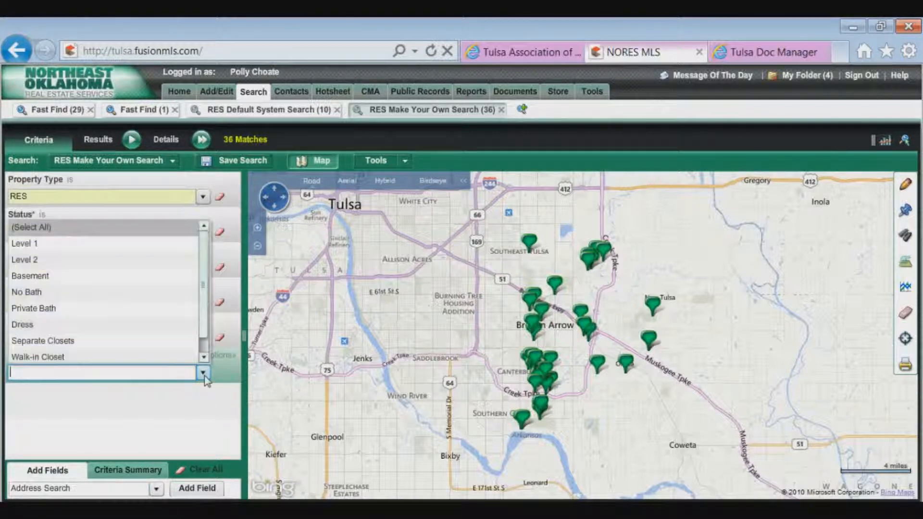
left_click(38, 251)
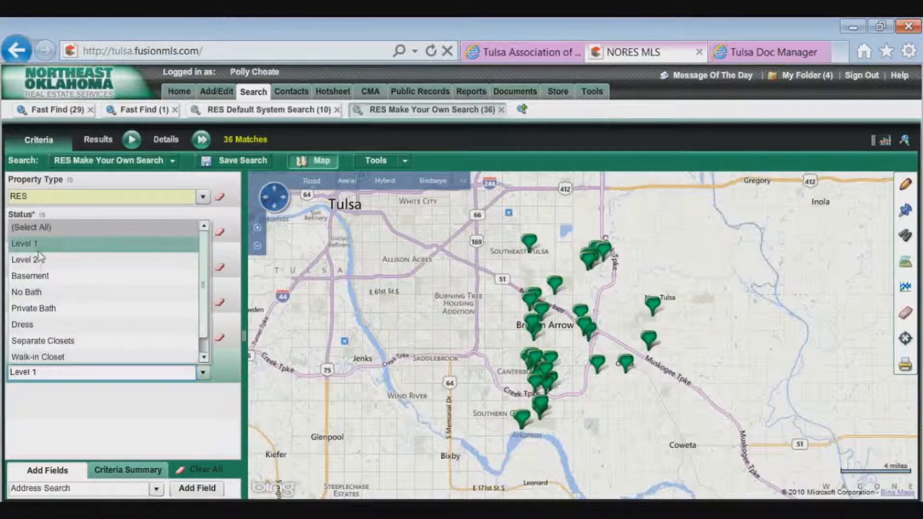
left_click(92, 423)
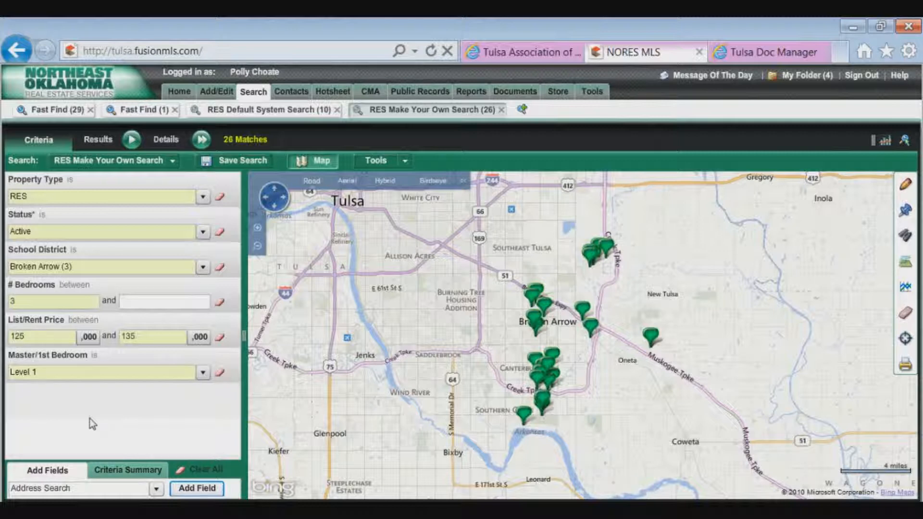
left_click(523, 54)
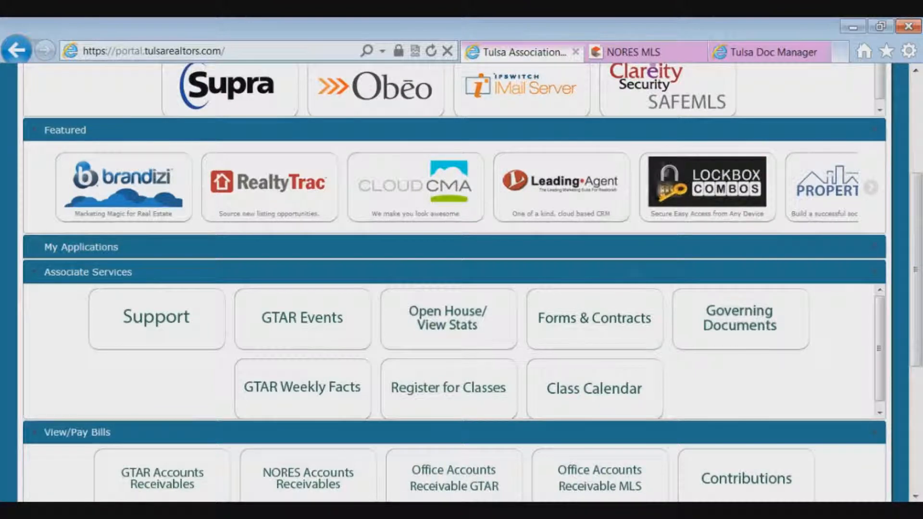
left_click(647, 53)
left_click(592, 91)
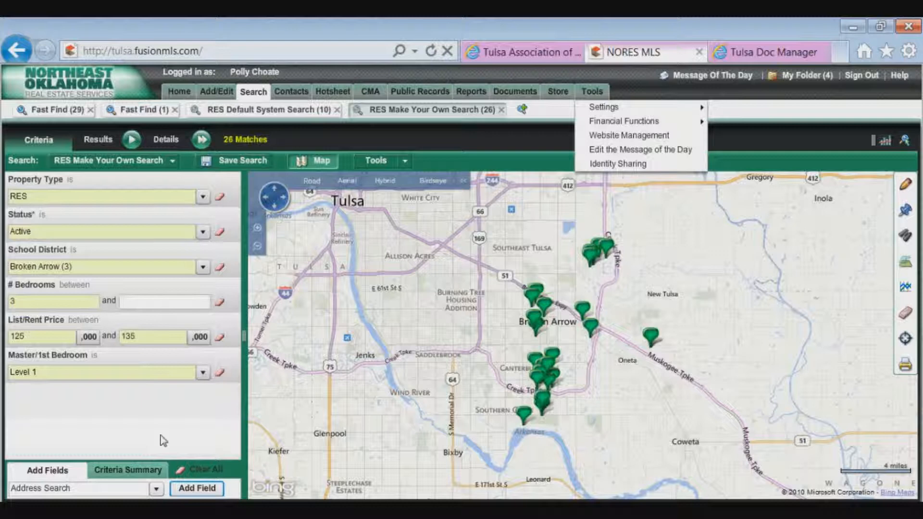
- Save the current criteria as a personal search named after the buyer with the suffix 2
left_click(238, 165)
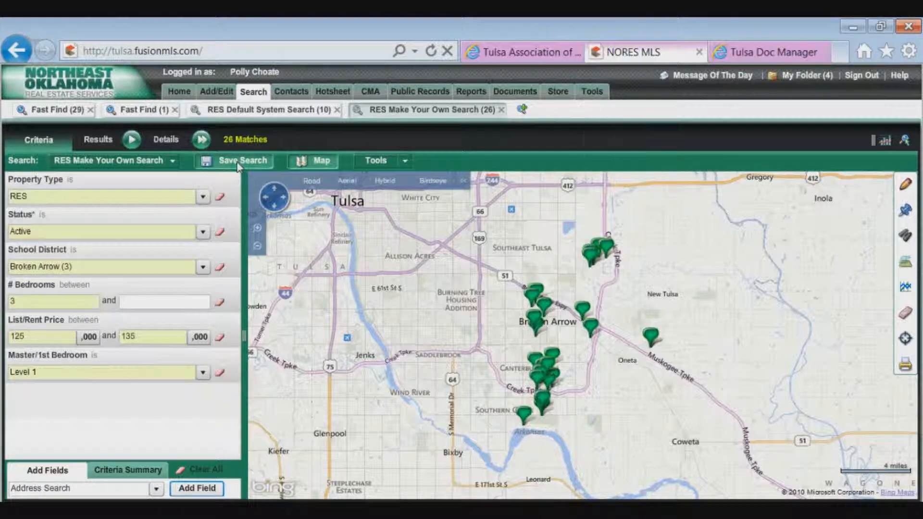
left_click(238, 166)
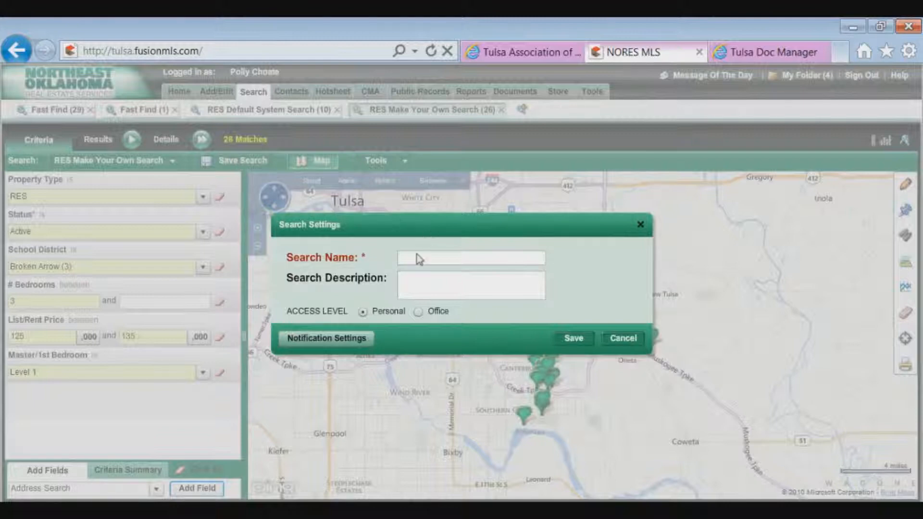
left_click(452, 258)
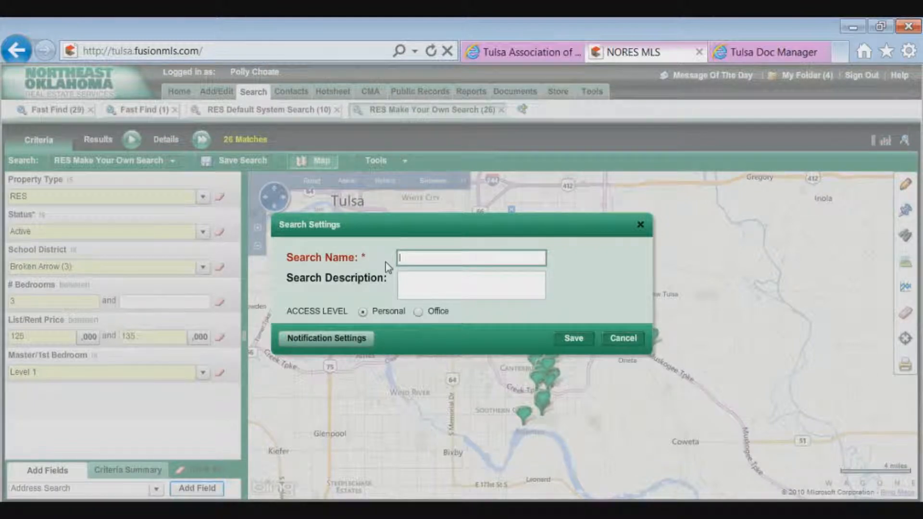
type("Bob Buyer 2")
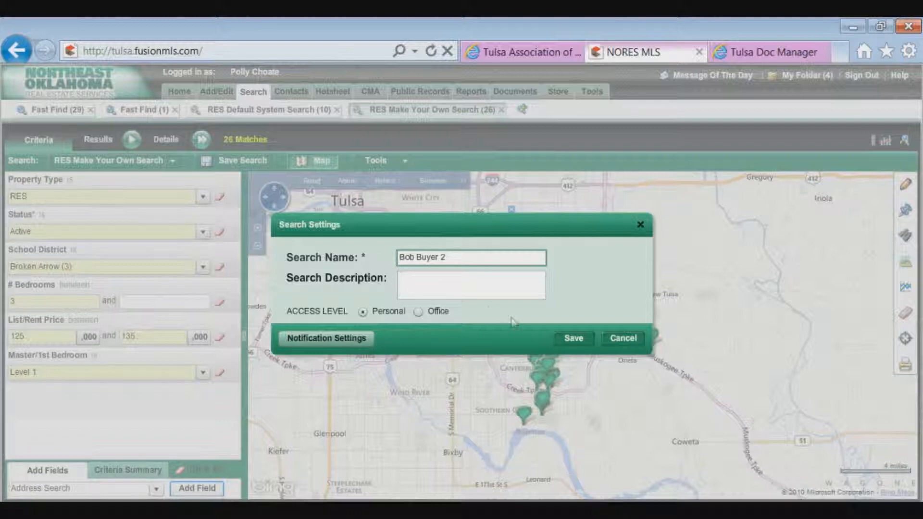
left_click(580, 340)
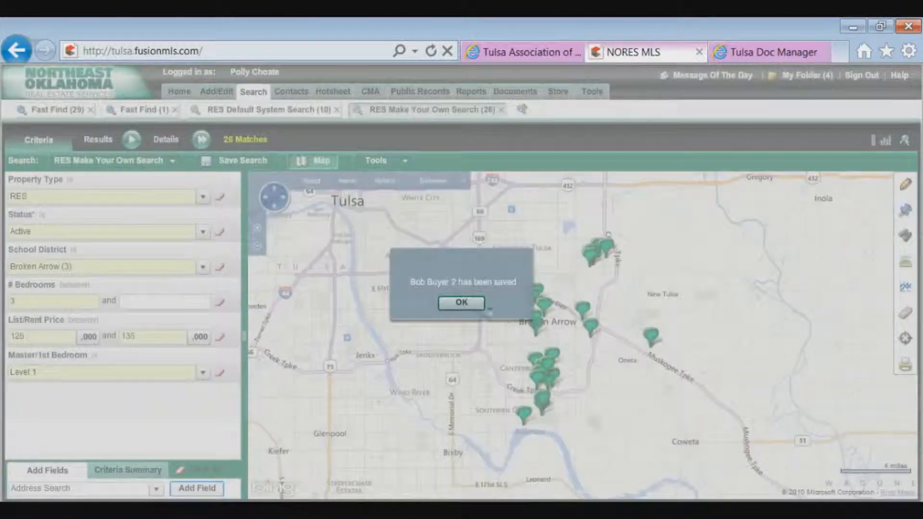
left_click(461, 302)
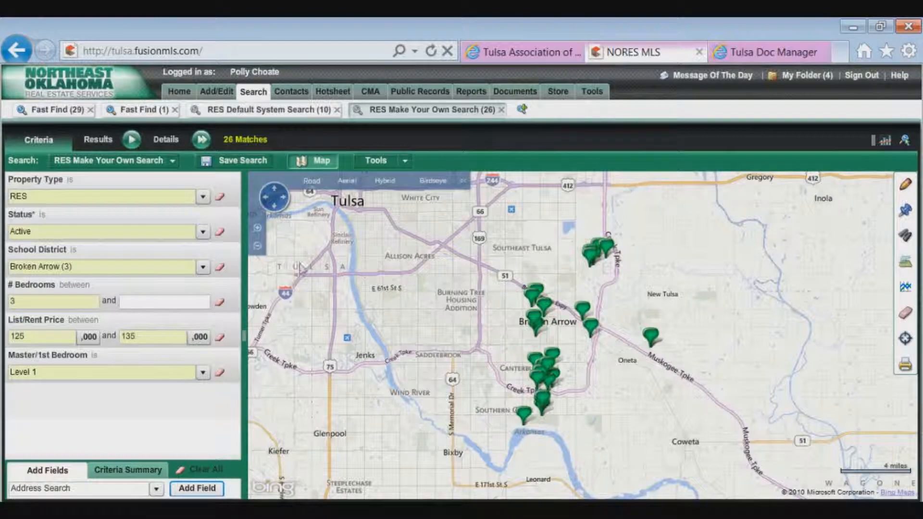
- Return to the home page and look through the list of saved residential searches
mouse_move(181, 96)
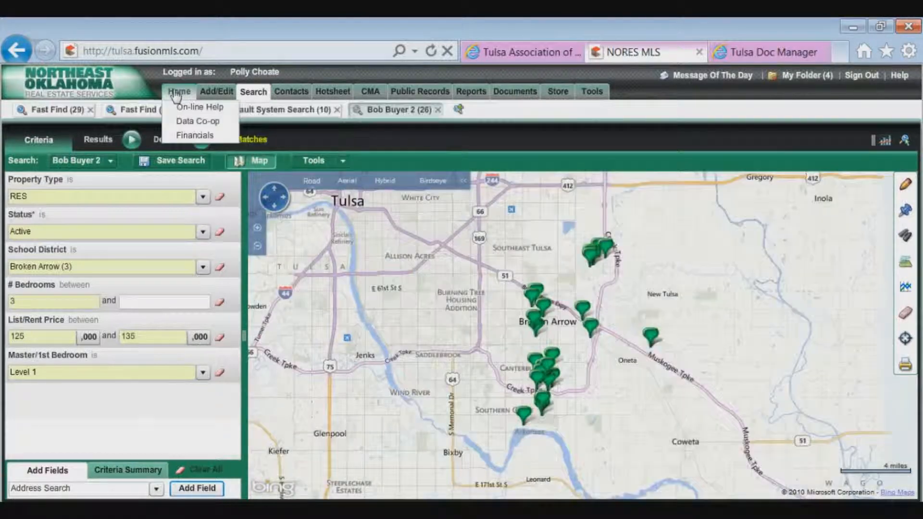
left_click(180, 93)
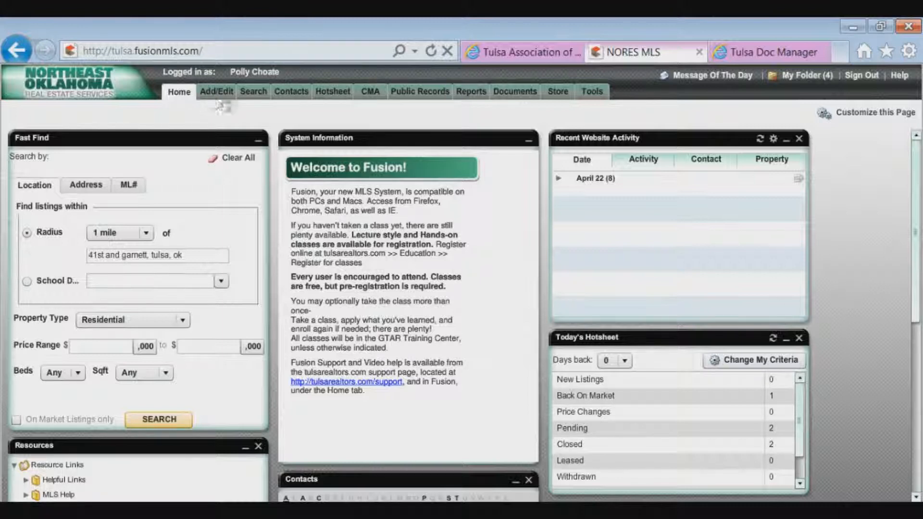
left_click(249, 95)
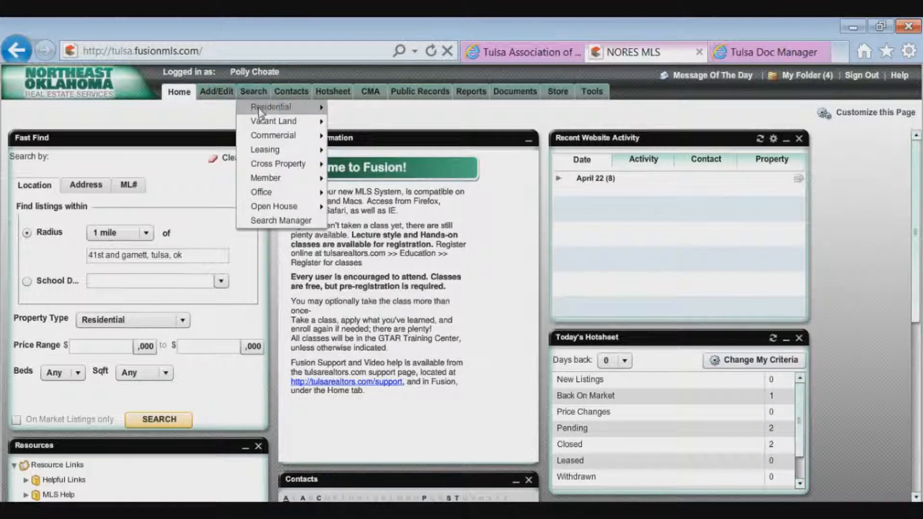
mouse_move(259, 112)
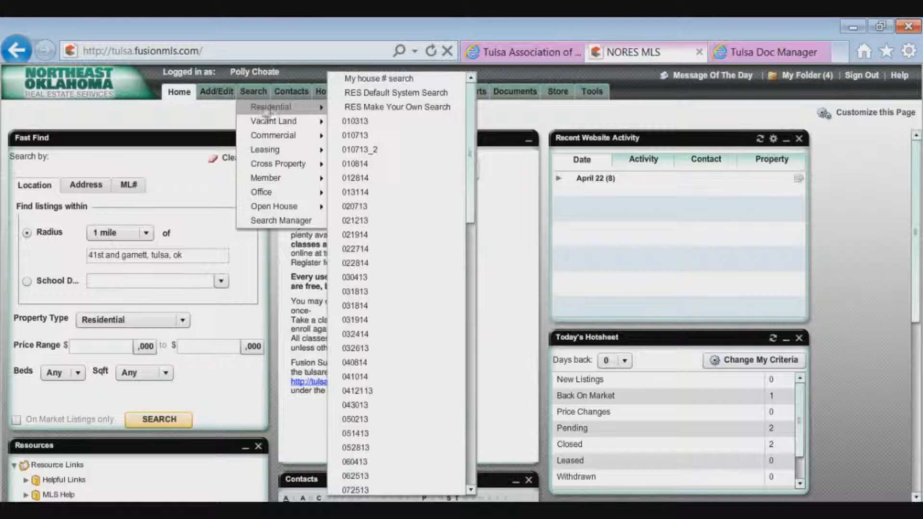
left_click_drag(468, 108, 459, 220)
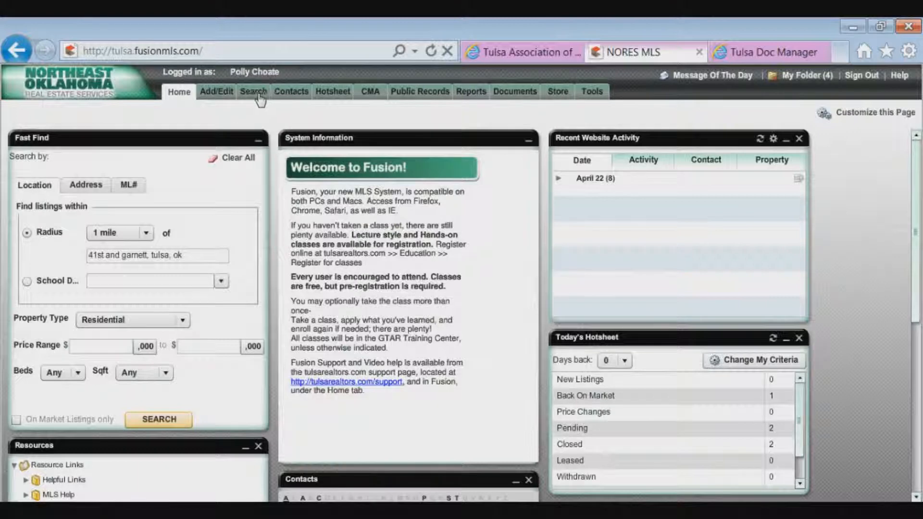
- Open the Search Manager and look through the saved searches for the buyer's entries
left_click(260, 98)
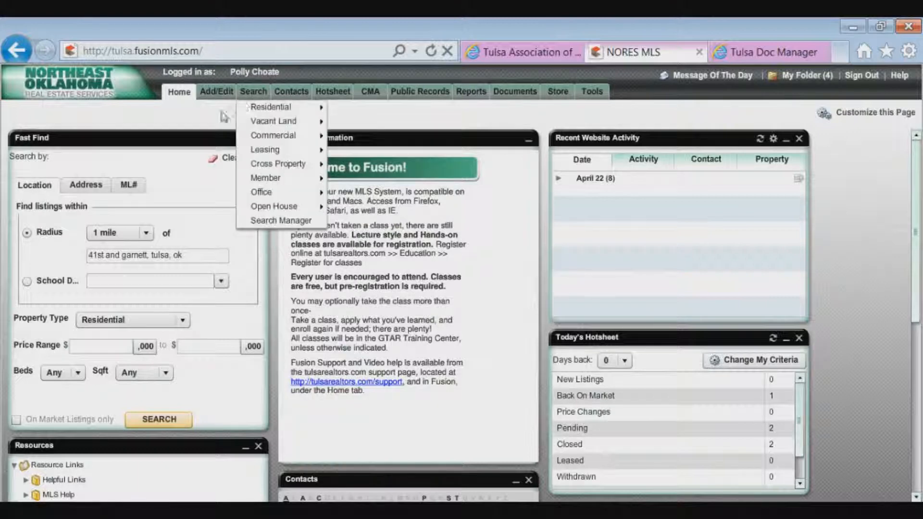
left_click(275, 223)
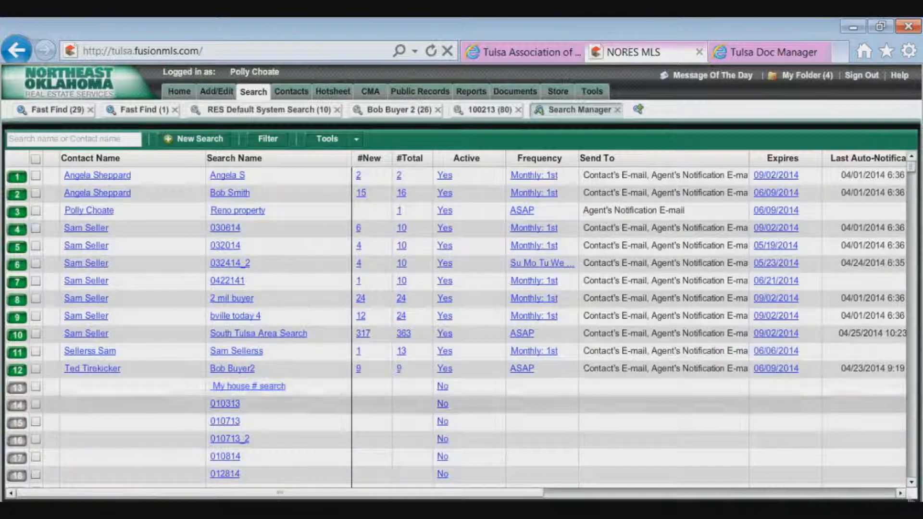
left_click(912, 464)
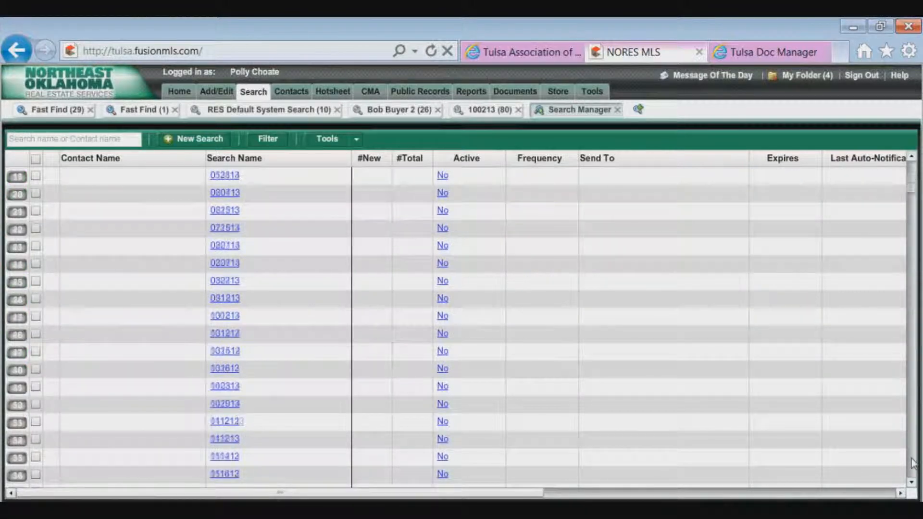
left_click(912, 464)
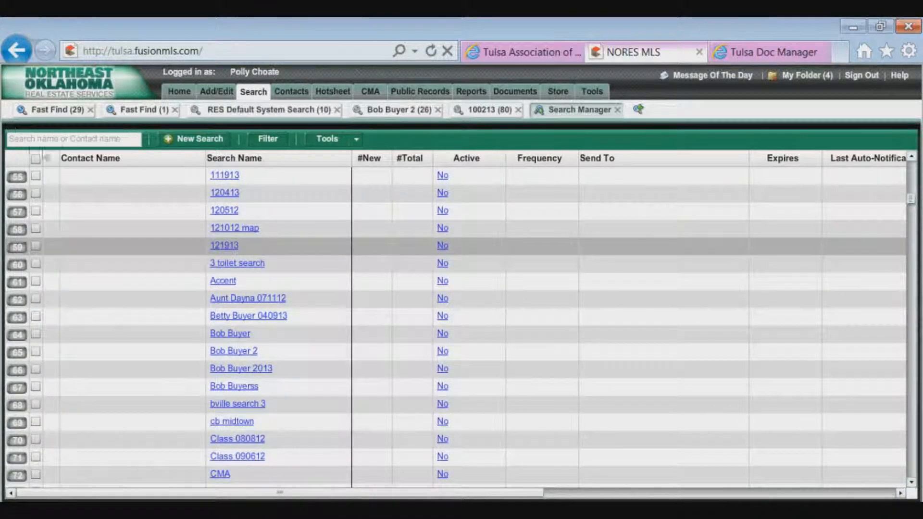
- Filter the saved searches by the start of the buyer's name and open the active one assigned to a contact
left_click(11, 139)
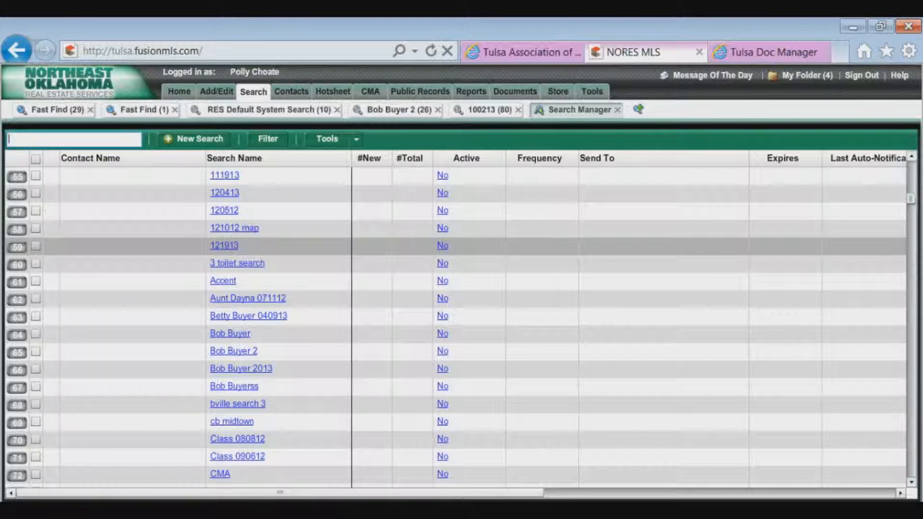
type("bob bu")
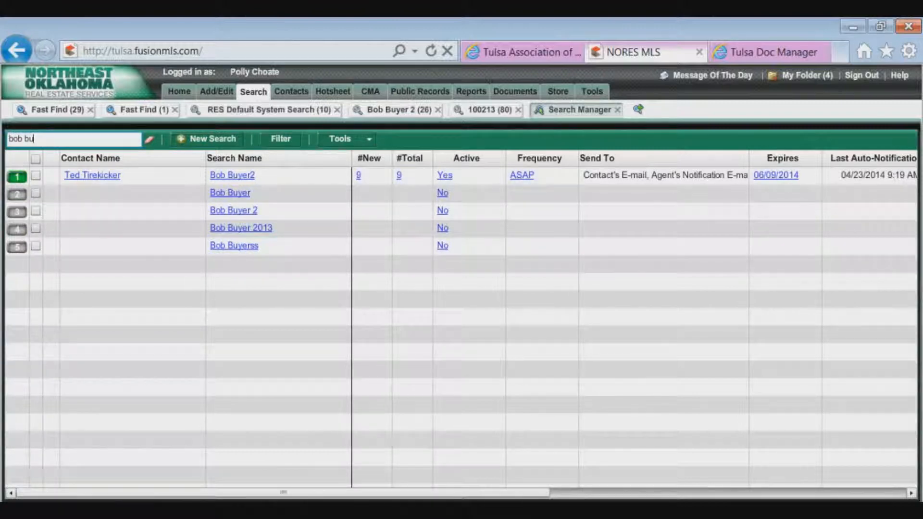
left_click(234, 176)
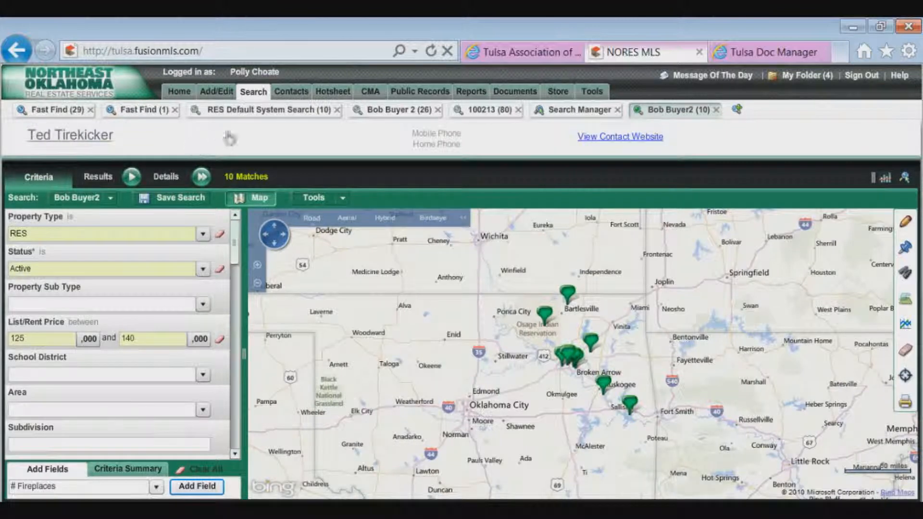
- Start a new residential search from RES Default System Search and set its Status to Active
left_click(253, 92)
mouse_move(265, 111)
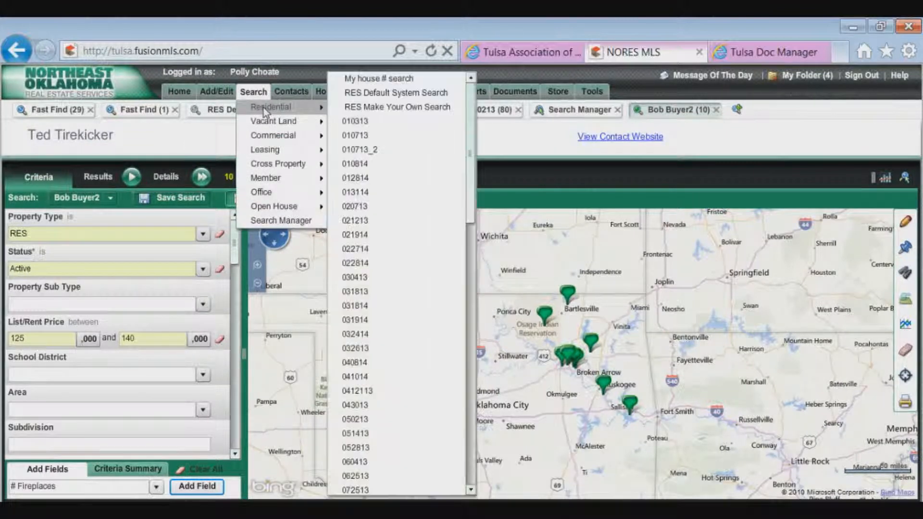
left_click(399, 94)
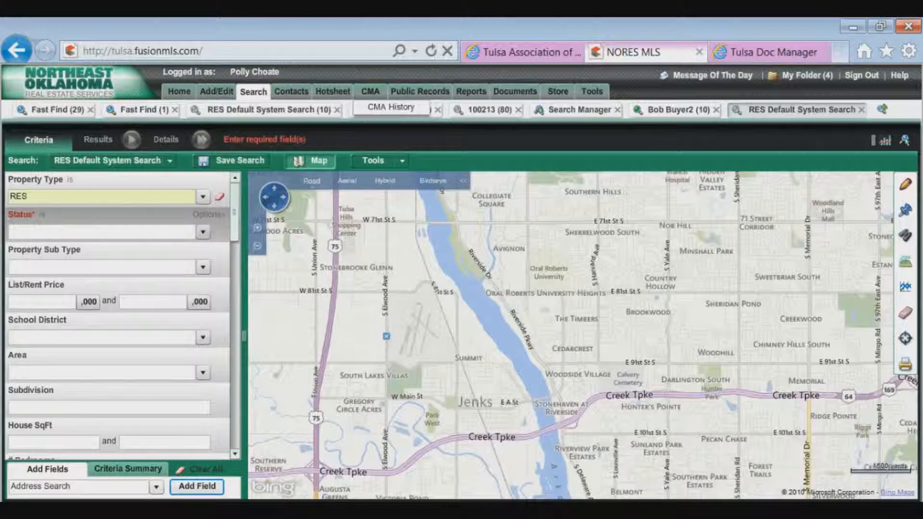
left_click(203, 232)
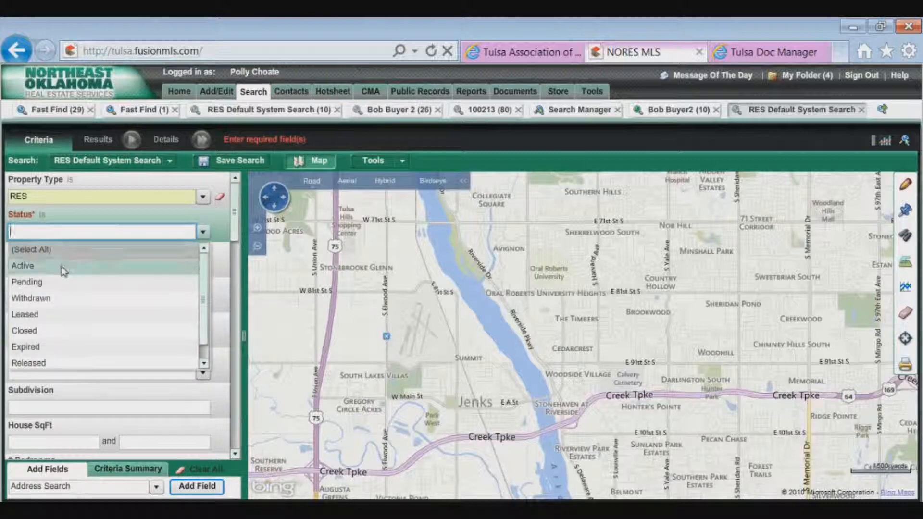
left_click(62, 266)
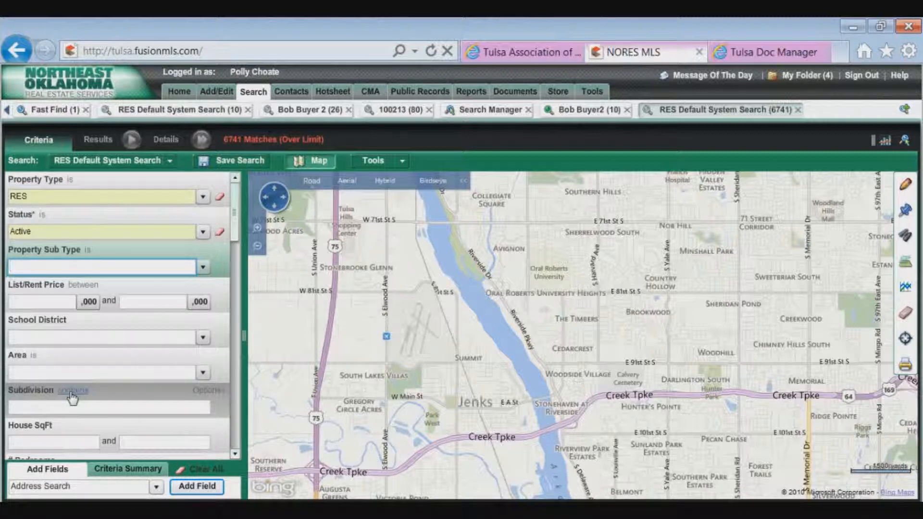
- Set the Subdivision criterion to contain "forest ridge"
left_click(236, 454)
left_click(236, 455)
left_click(236, 455)
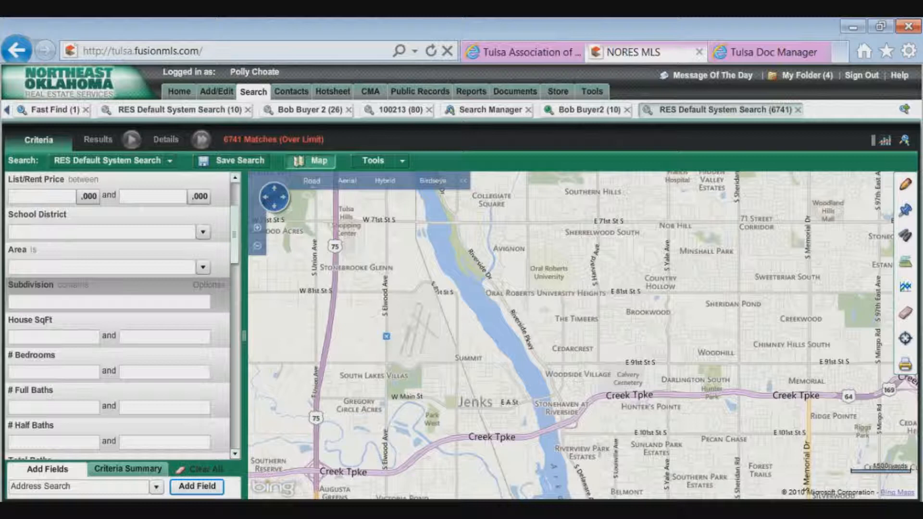
left_click(75, 302)
type("forest")
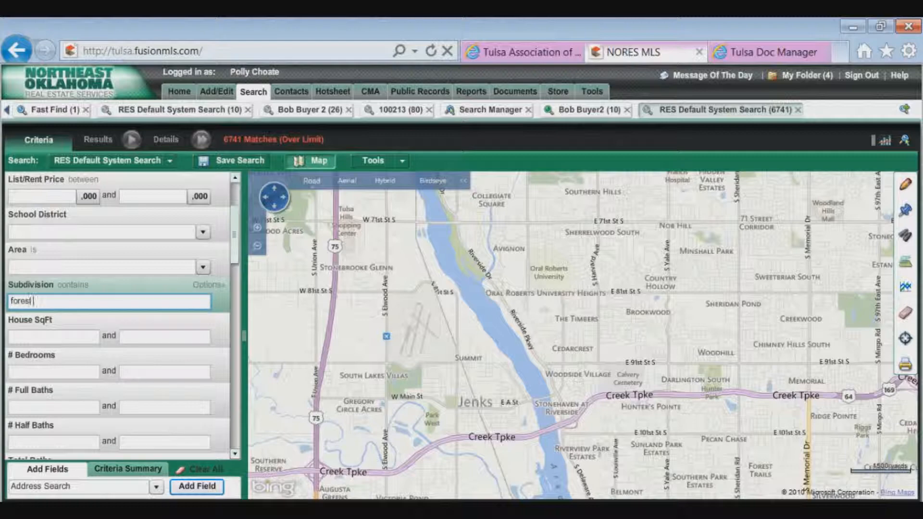
type(" ridge")
key("Tab")
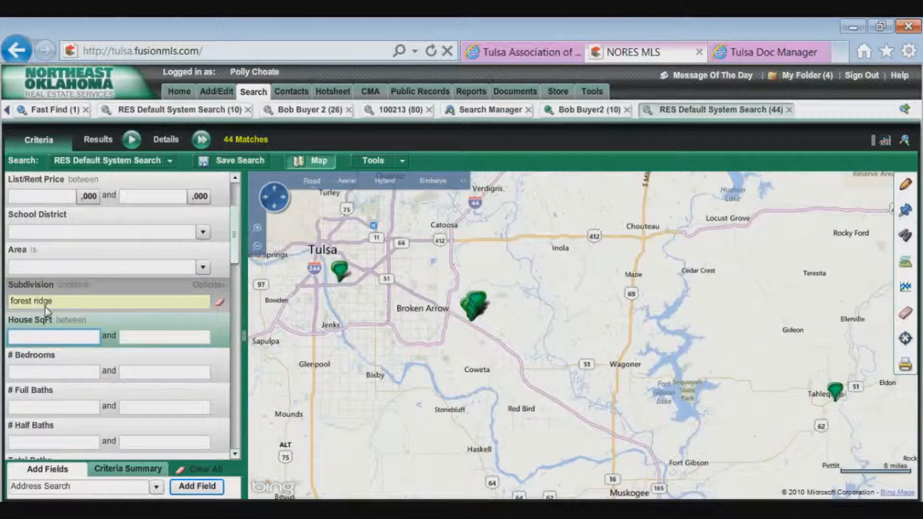
- Examine the match conditions available for the Subdivision criterion
left_click(75, 286)
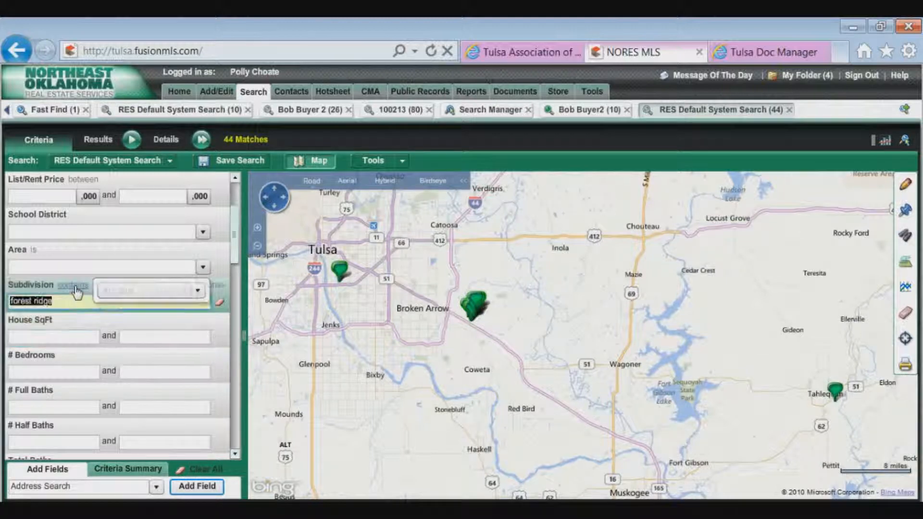
left_click(187, 291)
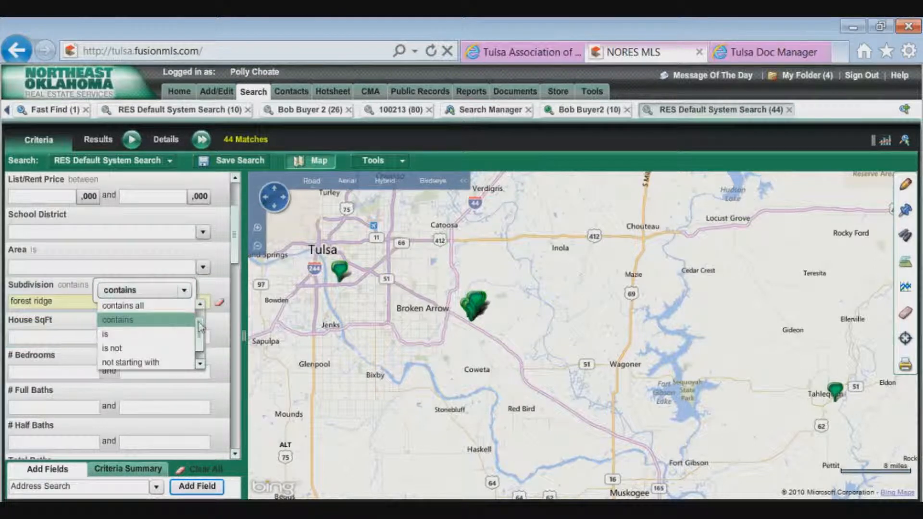
mouse_move(201, 326)
left_mouse_down()
mouse_move(201, 315)
mouse_move(200, 355)
mouse_move(201, 326)
left_mouse_up()
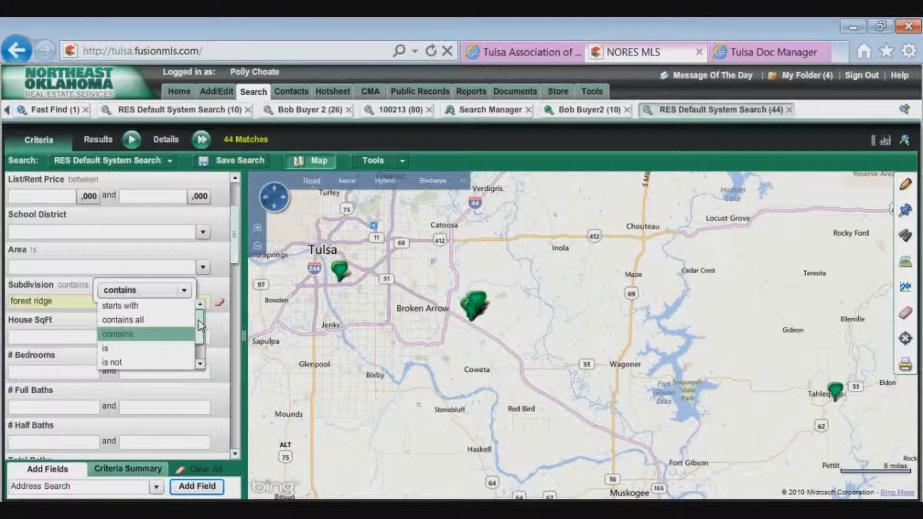
left_click(218, 328)
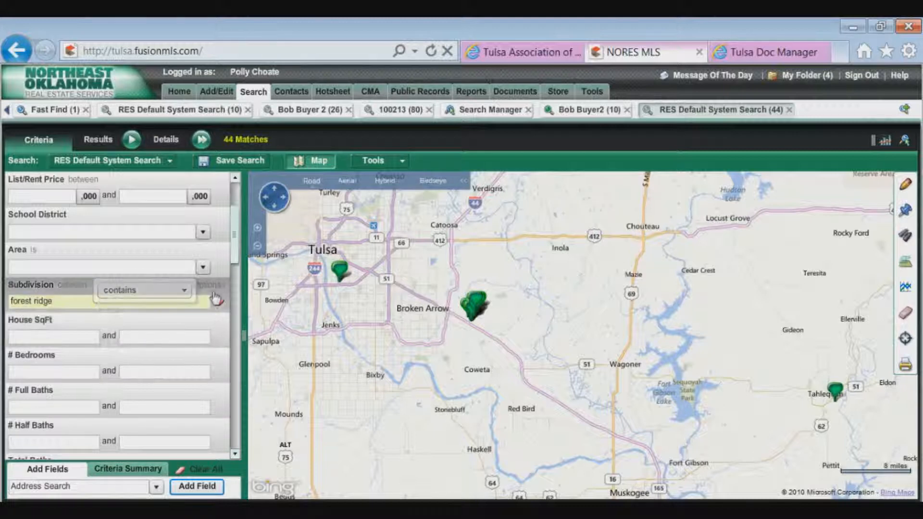
- Clear the "forest ridge" entry from the Subdivision criterion
left_click_drag(79, 303, 7, 305)
key("BackSpace")
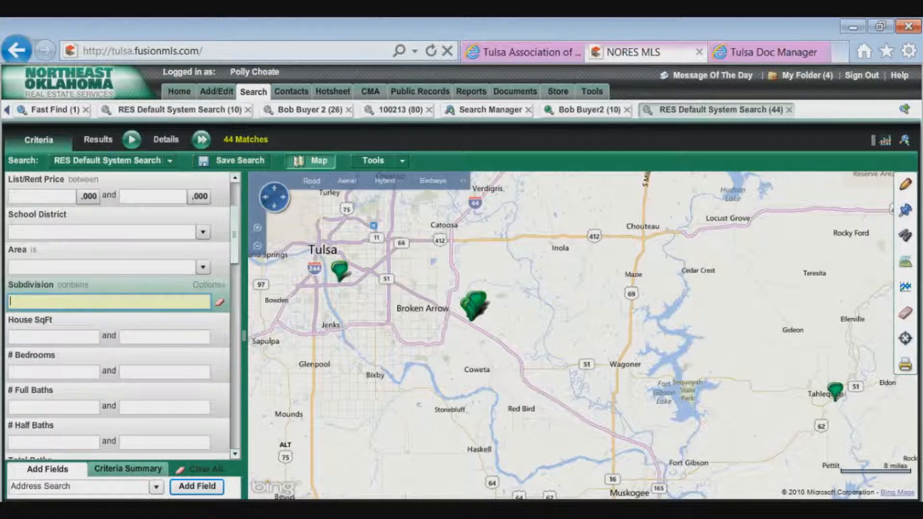
key("Tab")
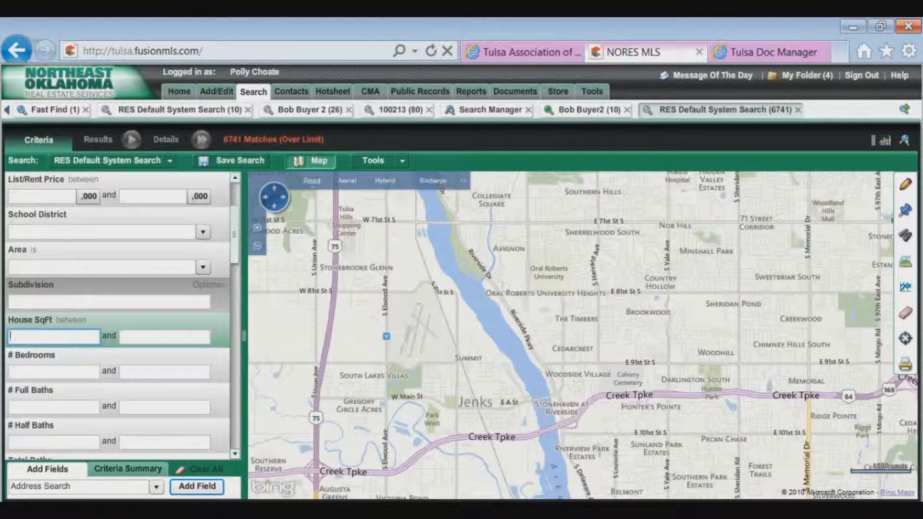
- Enter "park plaza i" as the Subdivision and change its match condition to "is"
left_click(75, 303)
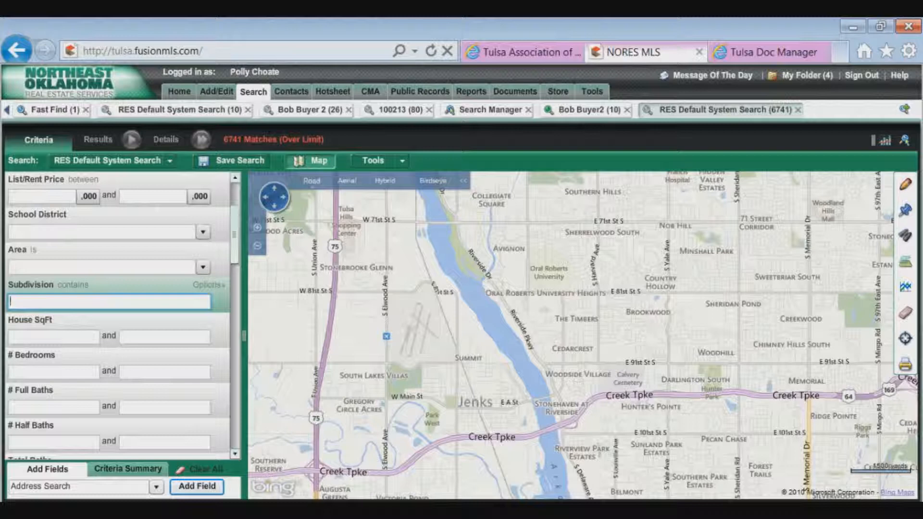
type("park plan")
key("BackSpace")
type("za")
left_click(86, 286)
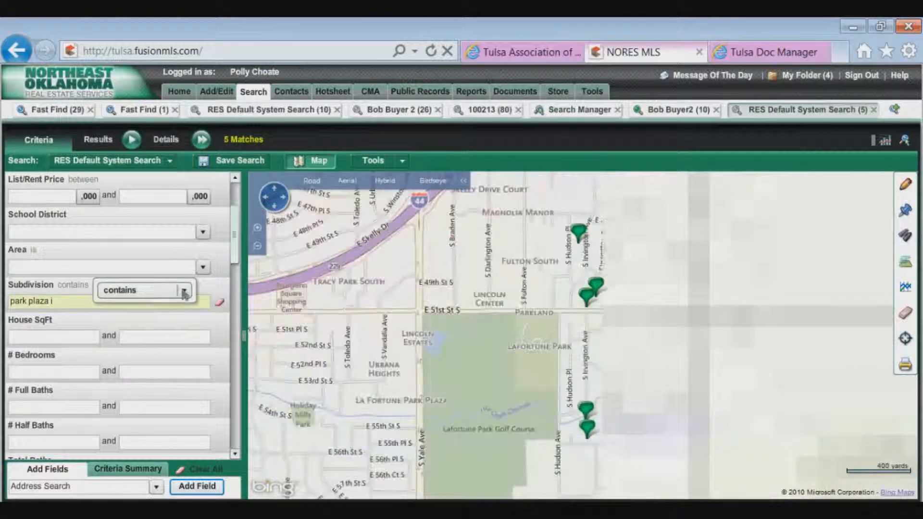
left_click(184, 291)
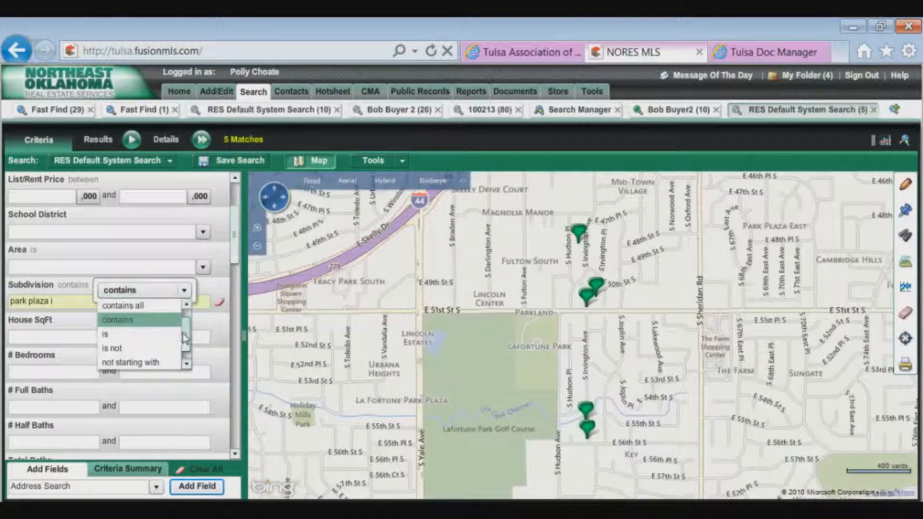
left_click(115, 339)
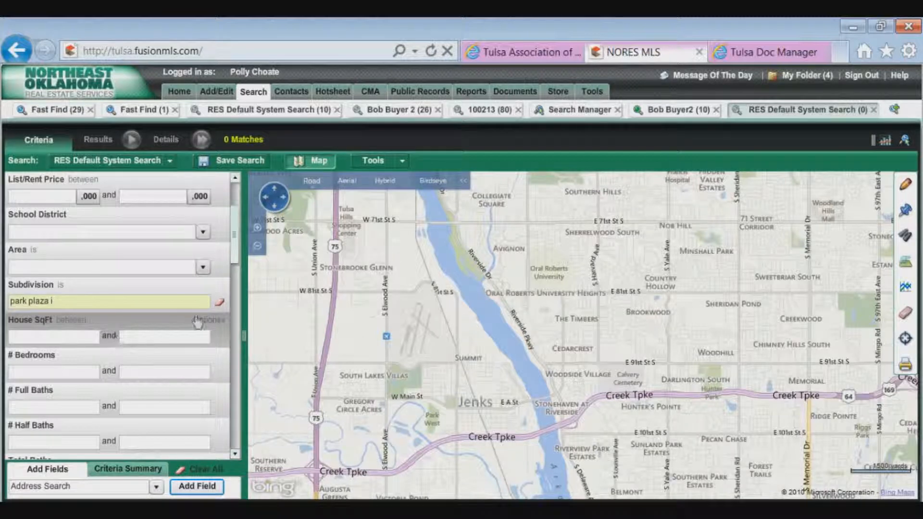
- Clear the "park plaza i" entry from the Subdivision criterion and change its match condition to "is not"
left_click(220, 302)
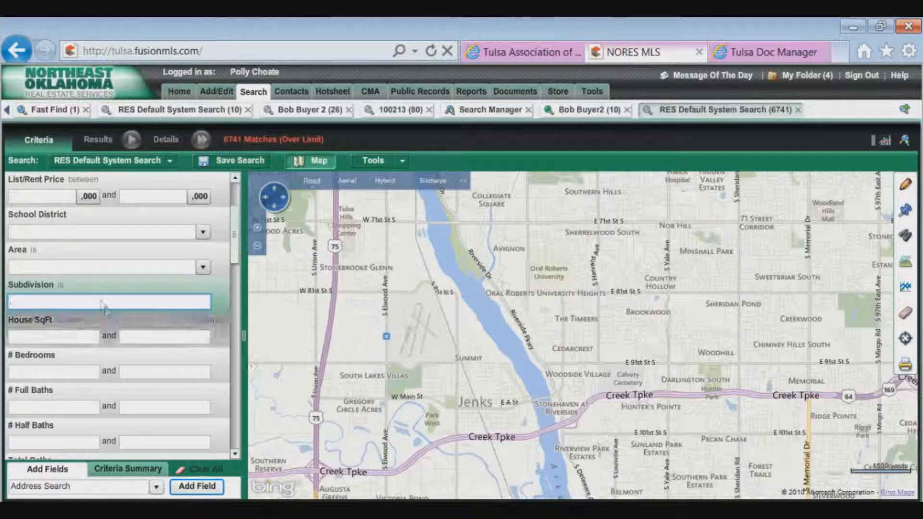
left_click(62, 286)
left_click(159, 291)
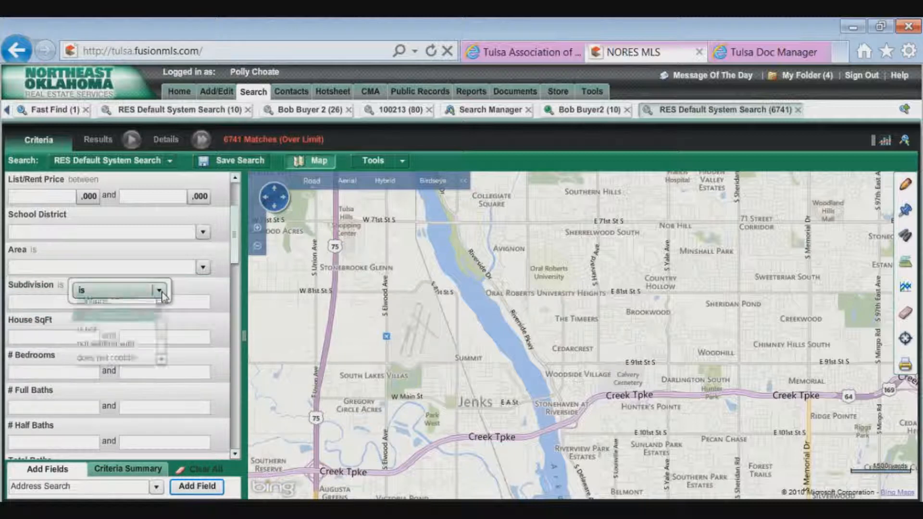
left_click(102, 336)
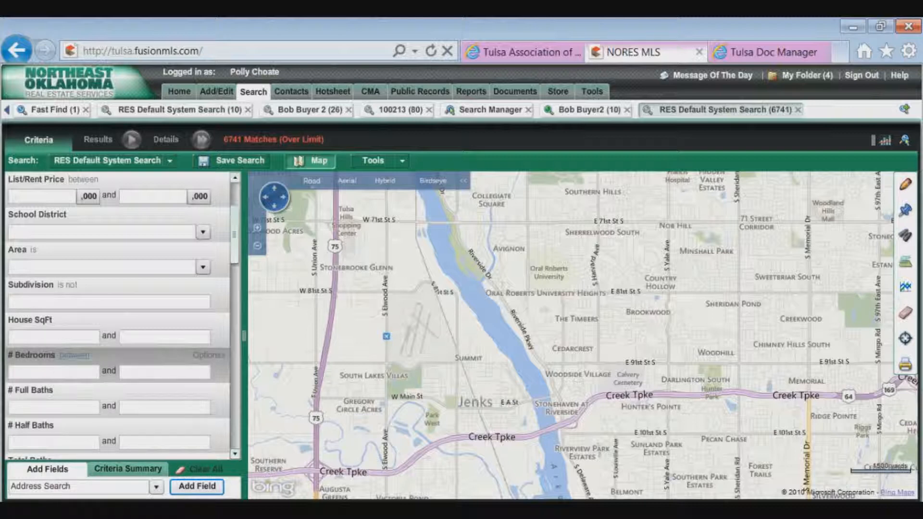
- Set the # Bedrooms criterion to 3 with the "or more" condition, and clear the value again
left_click(58, 372)
type("3")
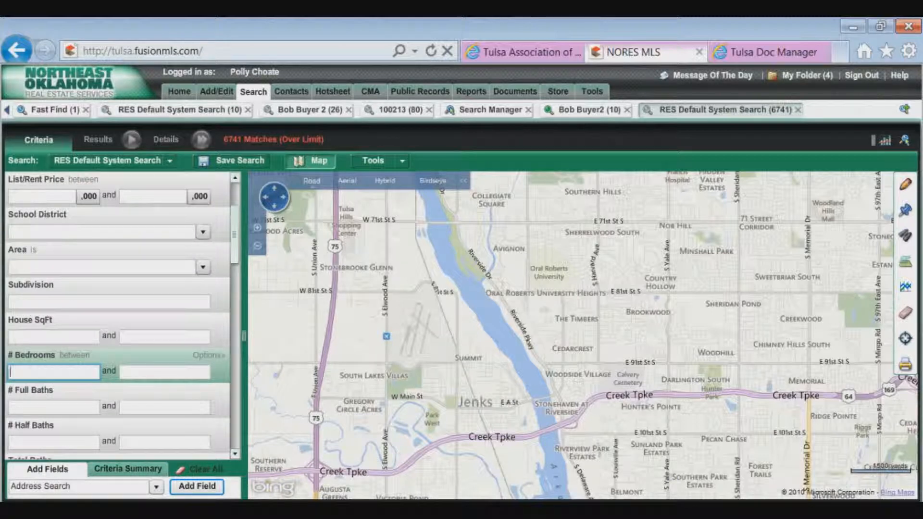
key("Tab")
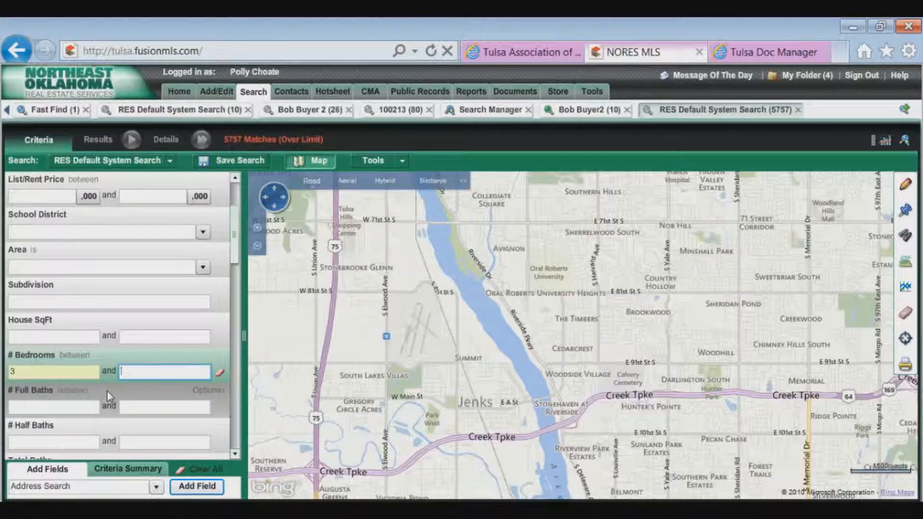
left_click(77, 356)
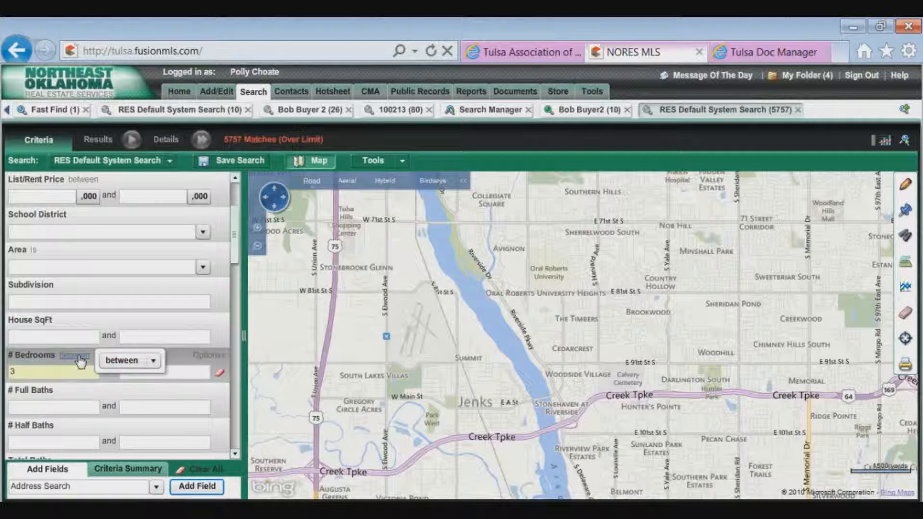
left_click(153, 364)
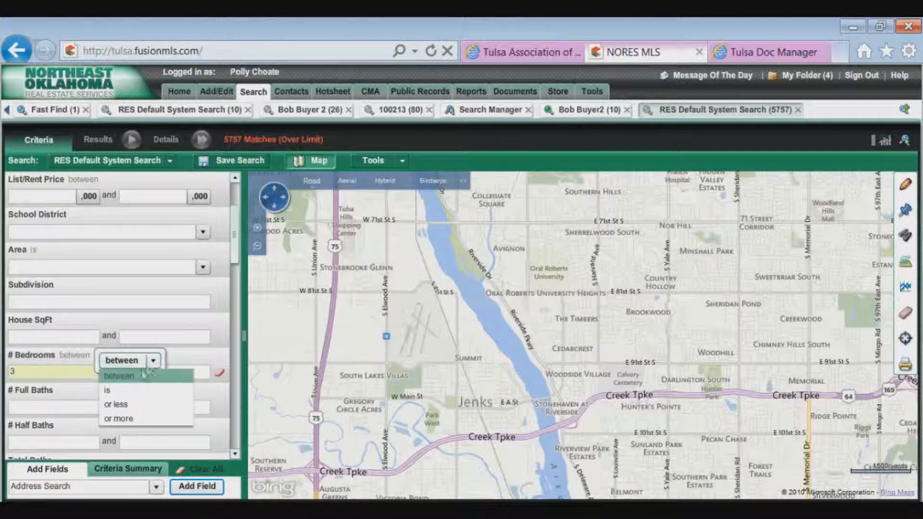
left_click(128, 420)
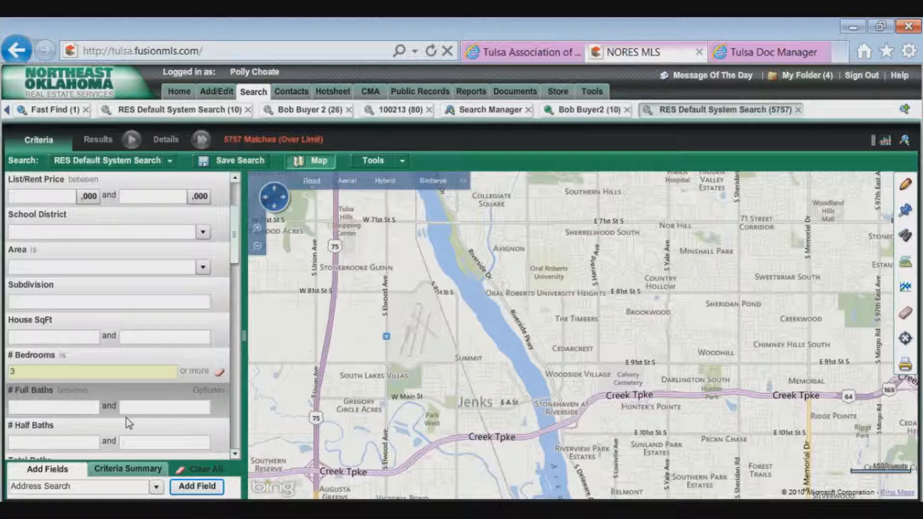
left_click(221, 374)
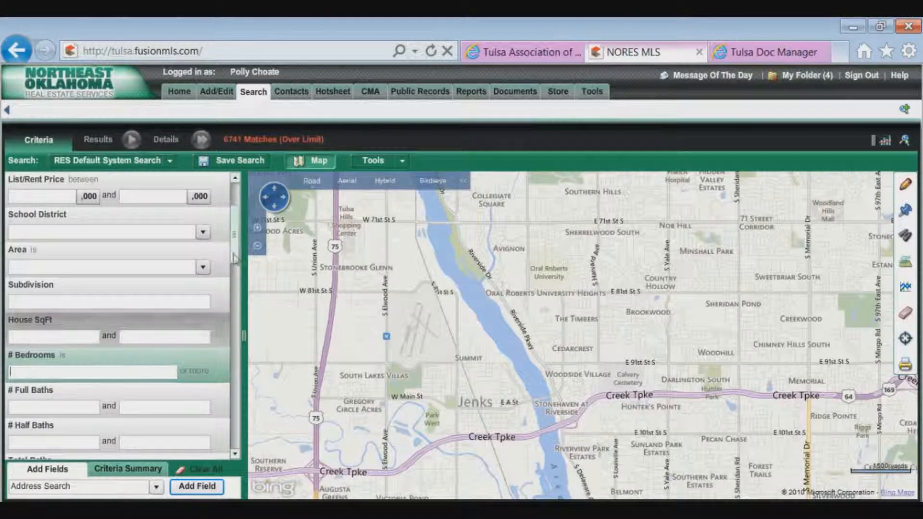
- Switch the Garage Description criterion's match condition to "advanced" to open its advanced search
left_click_drag(234, 258, 225, 361)
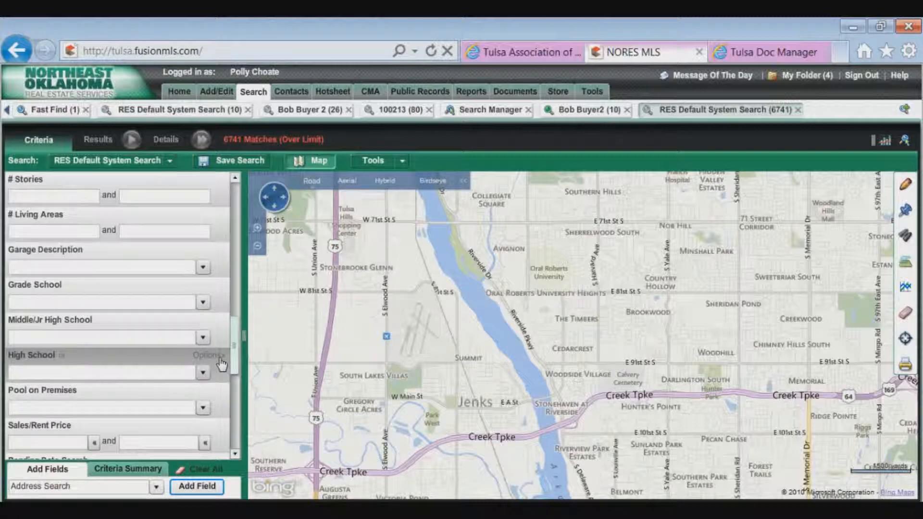
left_click(202, 267)
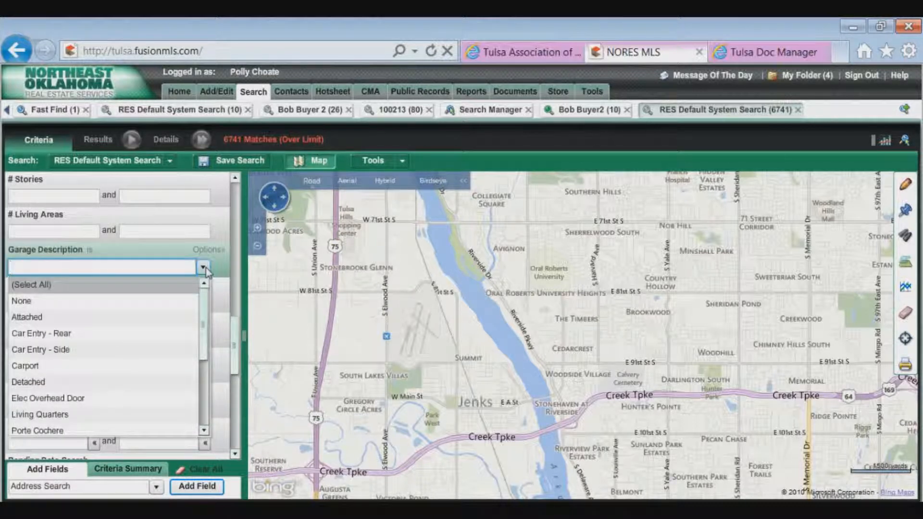
left_click(138, 253)
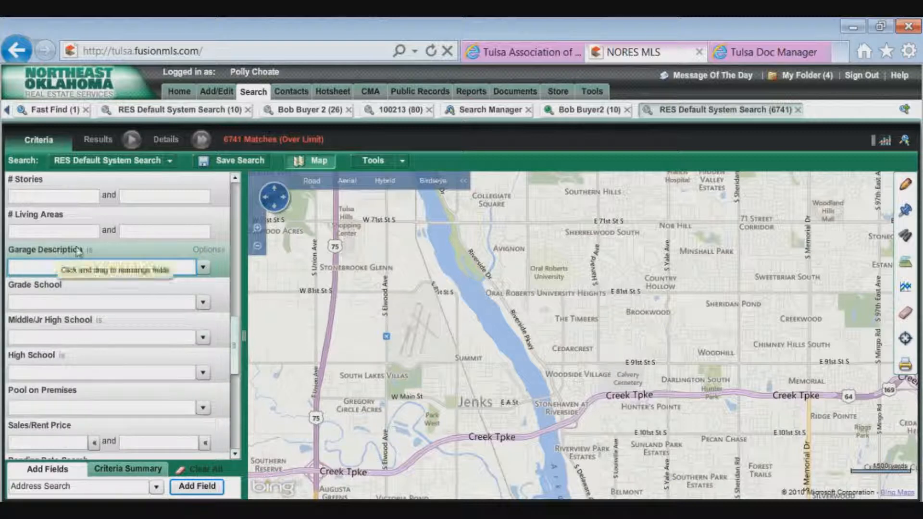
left_click(91, 254)
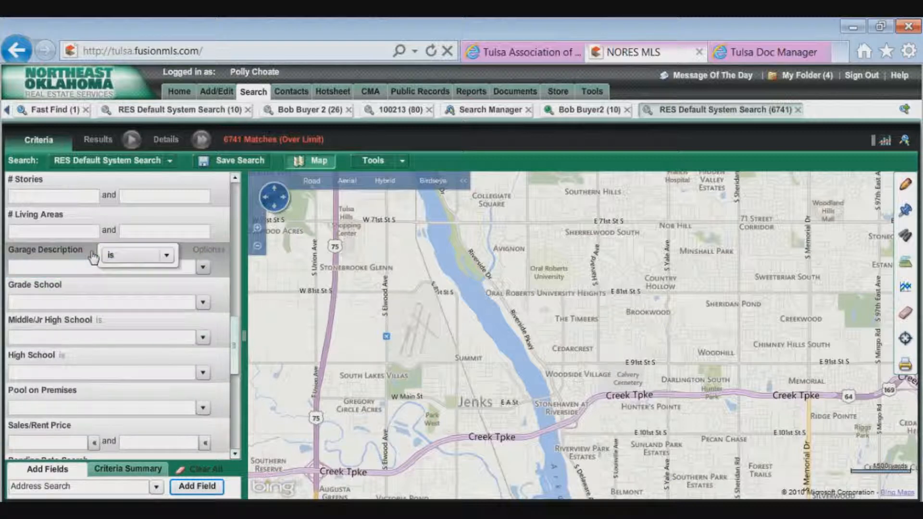
left_click(166, 255)
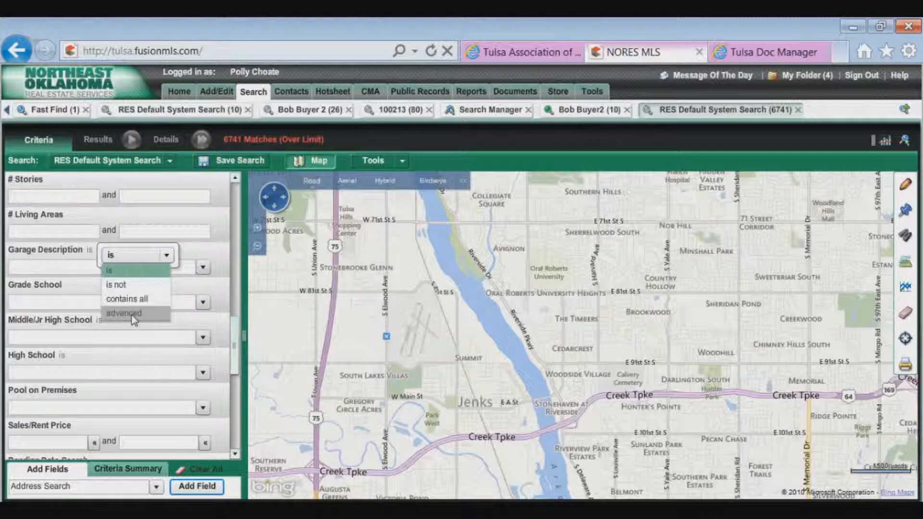
left_click(133, 316)
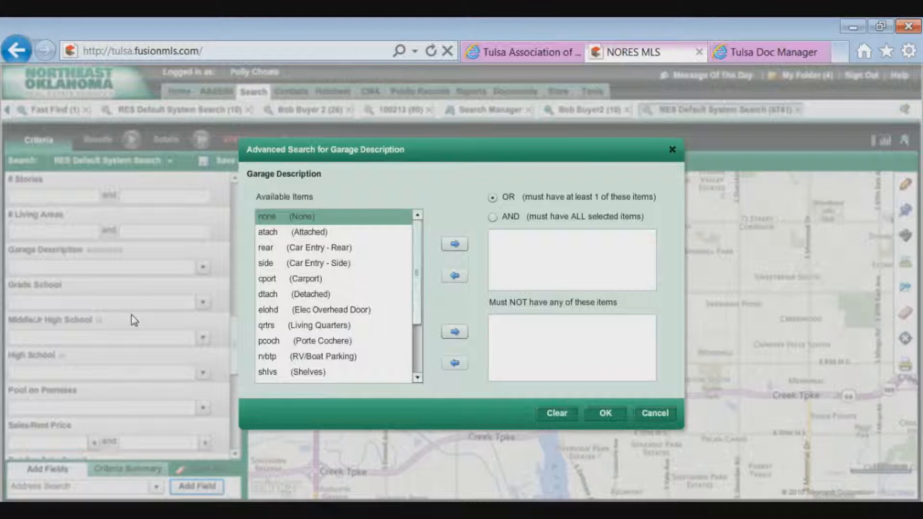
- Require garages to have all selected items (AND), with Attached and Carport as the selected items
left_click(310, 233)
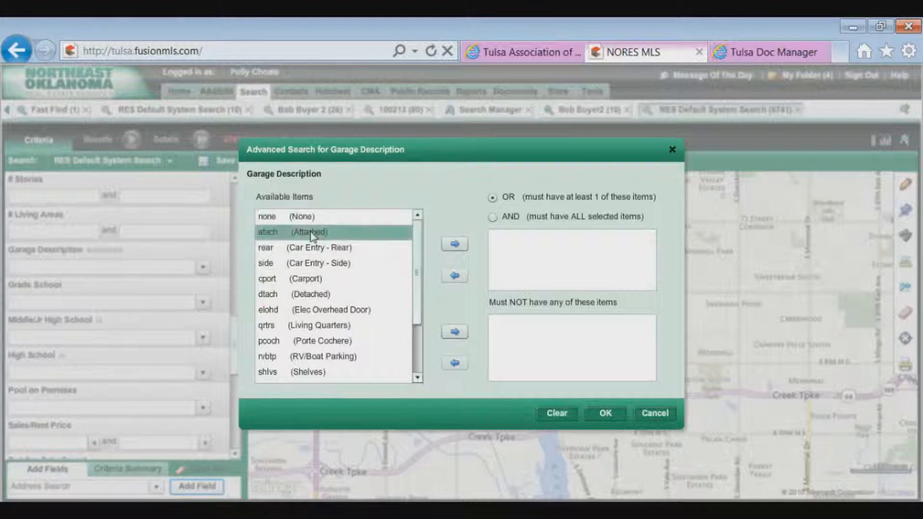
left_click(457, 247)
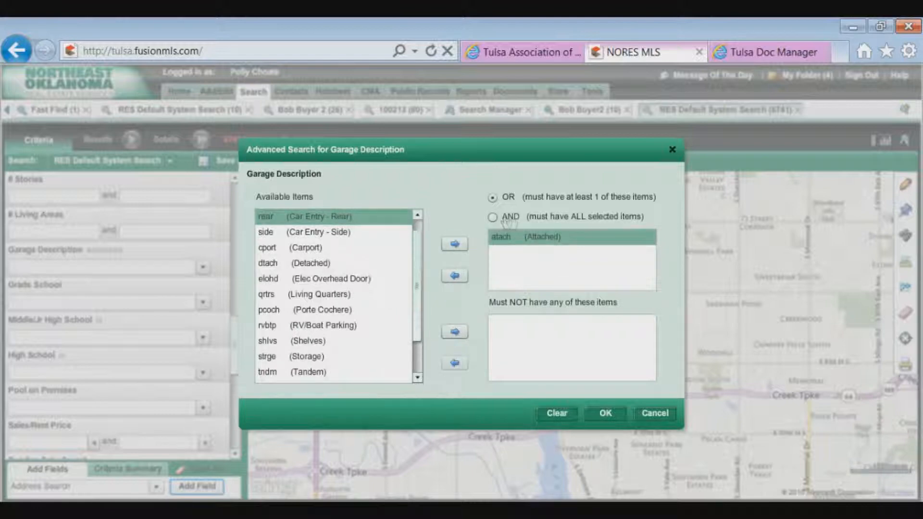
left_click(492, 217)
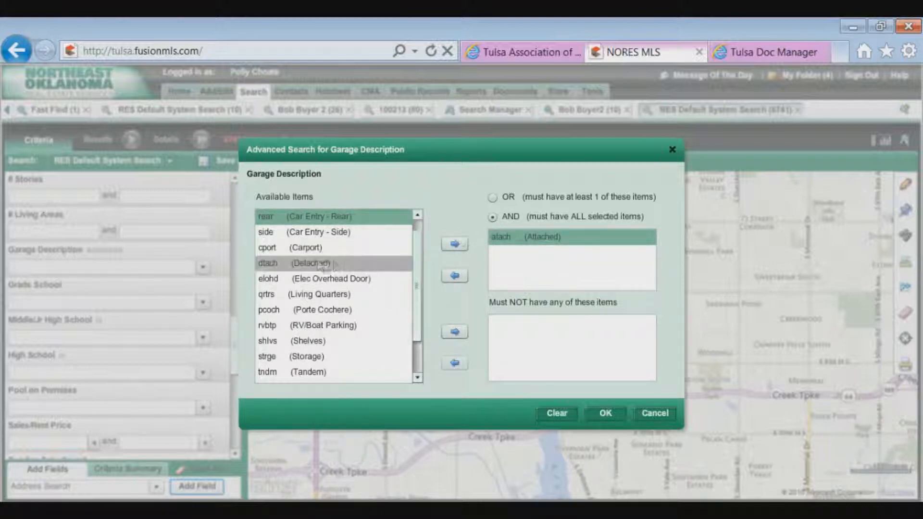
left_click(308, 249)
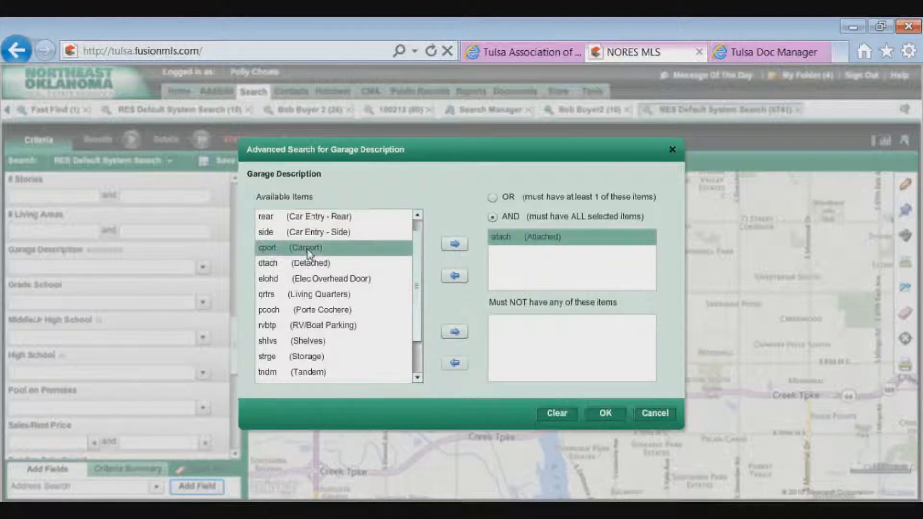
left_click(454, 244)
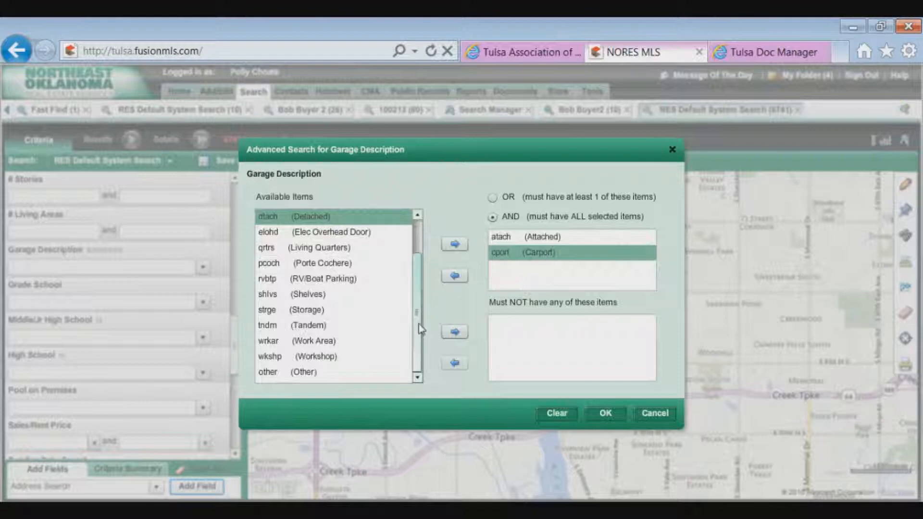
- Exclude Car Entry - Rear as an item the garage must not have, and apply the advanced Garage Description search
left_click_drag(419, 324, 416, 292)
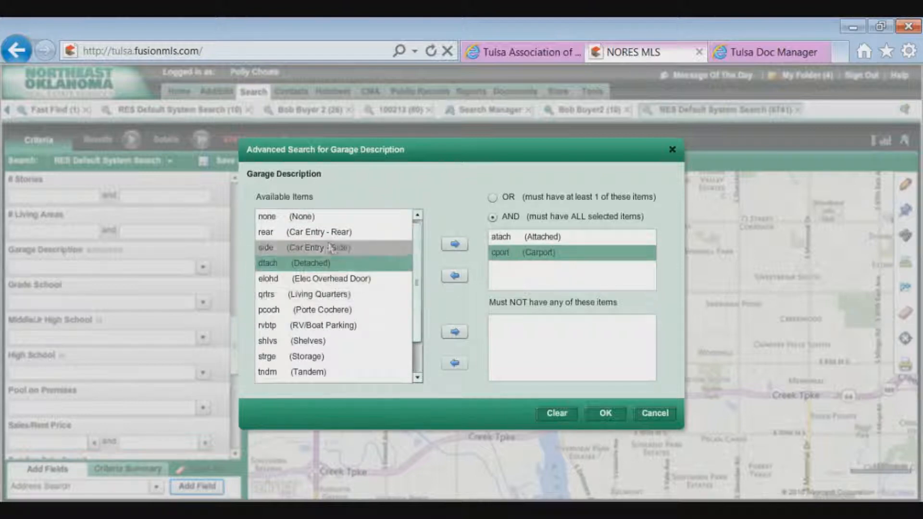
left_click(299, 234)
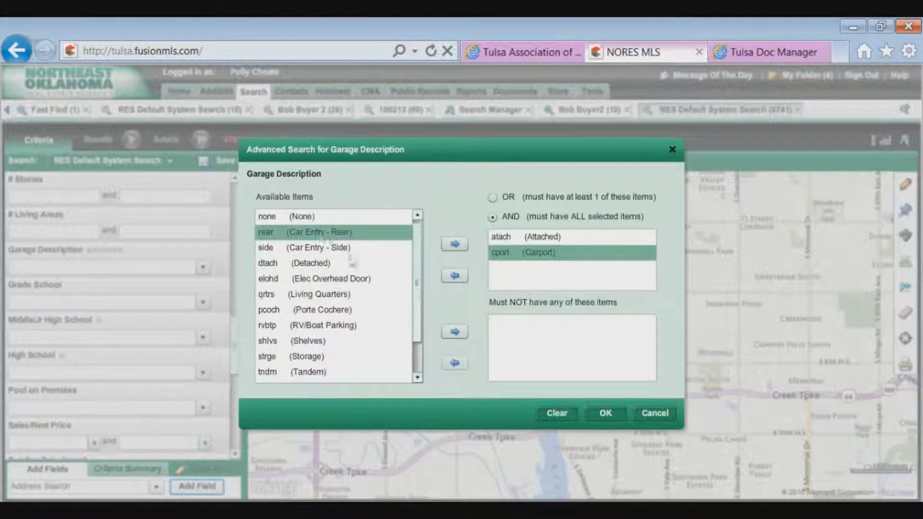
left_click(455, 331)
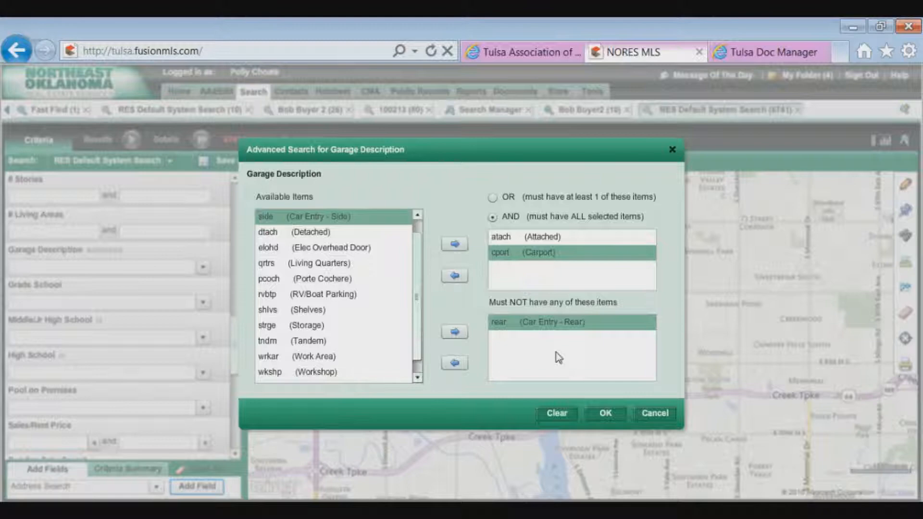
left_click(607, 412)
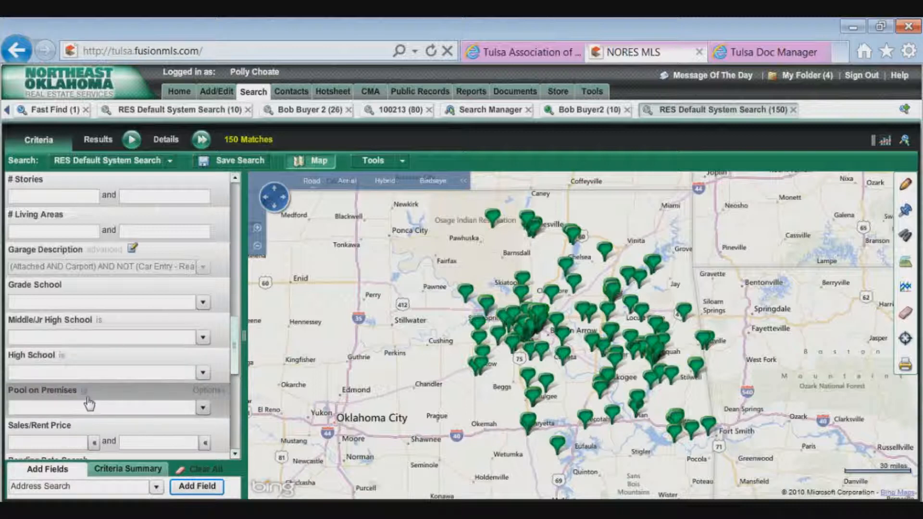
- Open the Search & Report Defaults settings
scroll(233, 340, "up", 1)
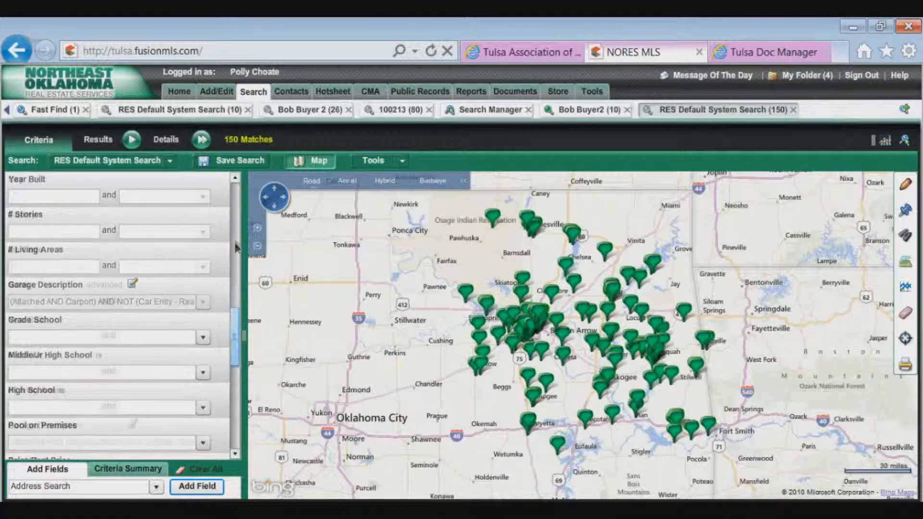
scroll(235, 247, "up", 10)
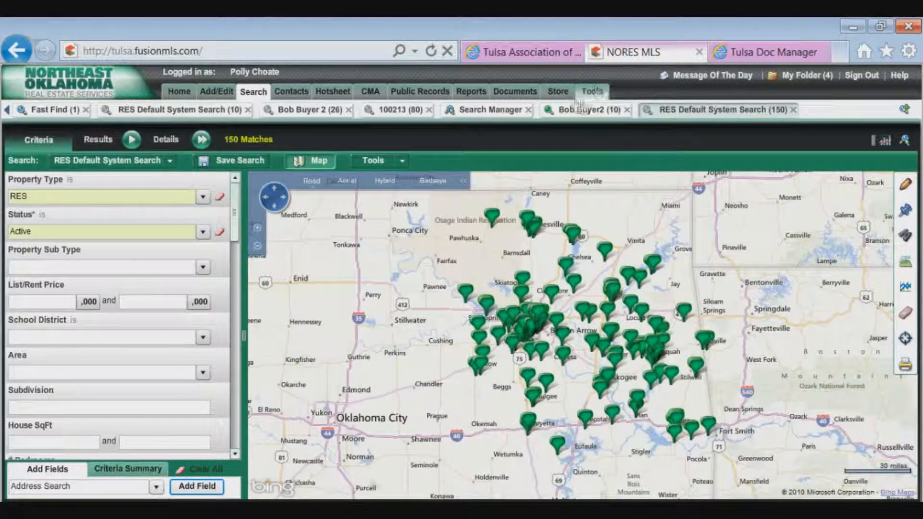
mouse_move(592, 94)
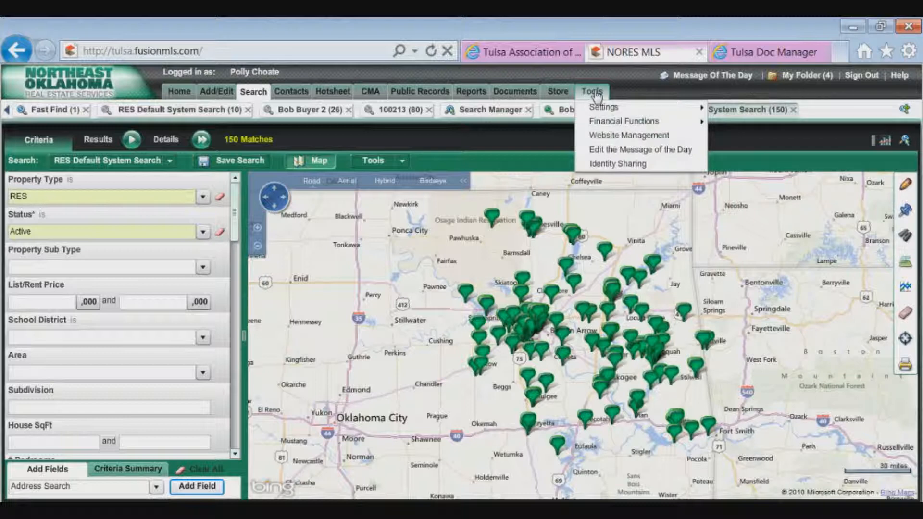
mouse_move(607, 112)
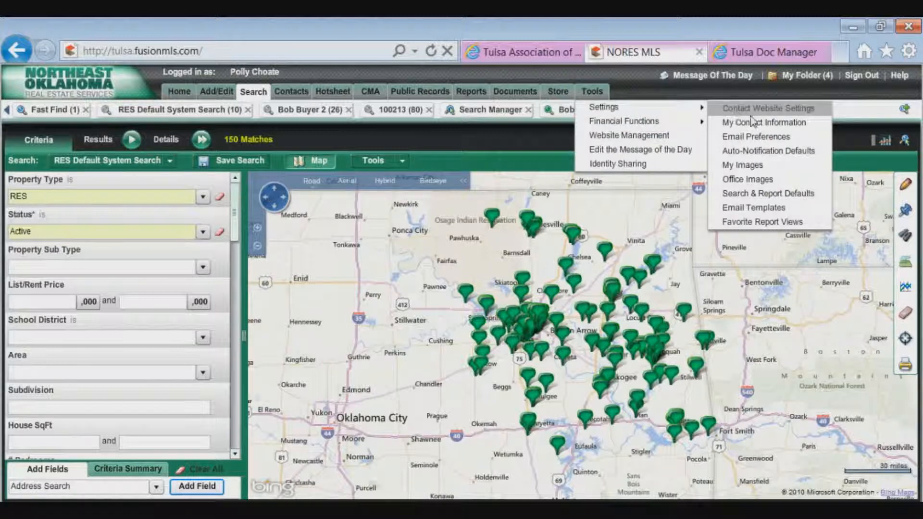
left_click(777, 195)
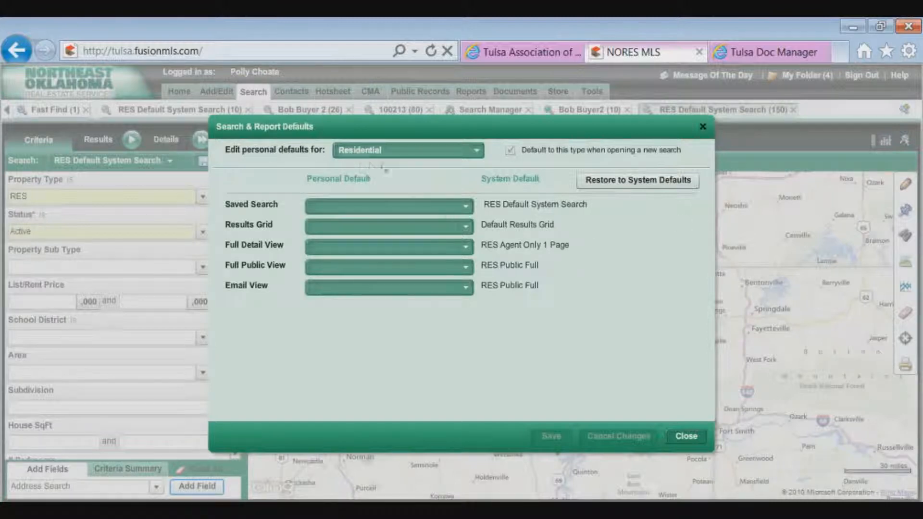
- Review the property types available for personal defaults and the saved searches available as the Residential default
left_click(475, 151)
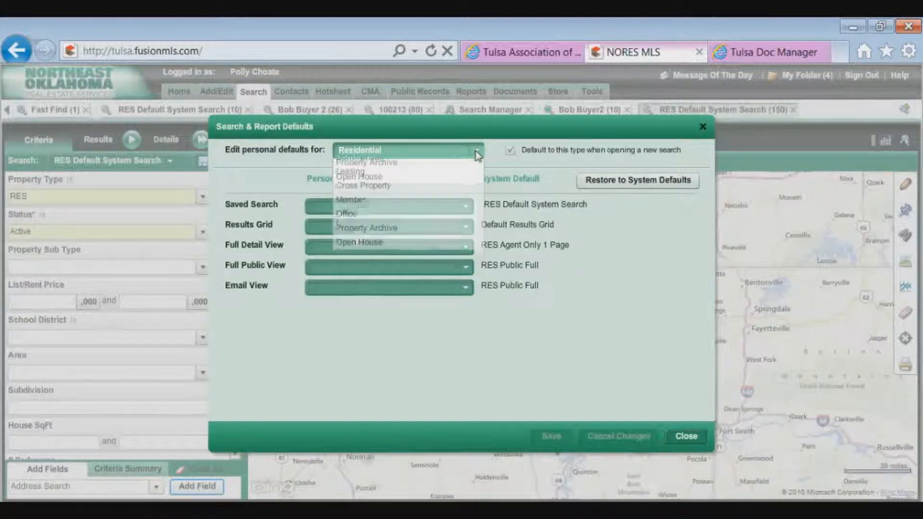
left_click(475, 151)
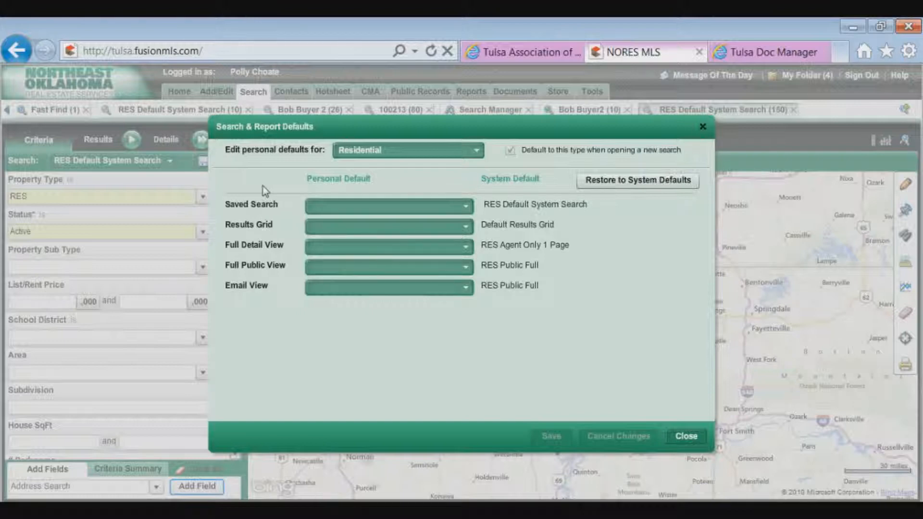
left_click(465, 206)
left_click_drag(466, 234, 468, 342)
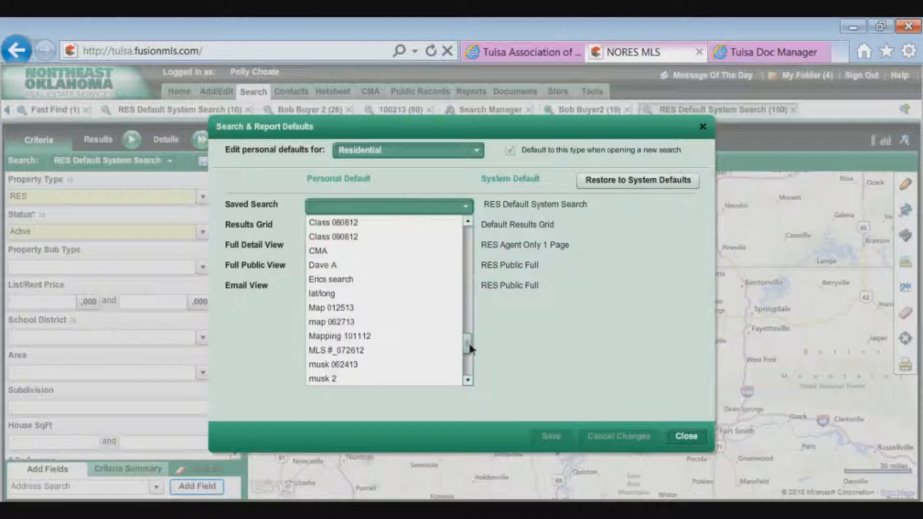
left_click(518, 342)
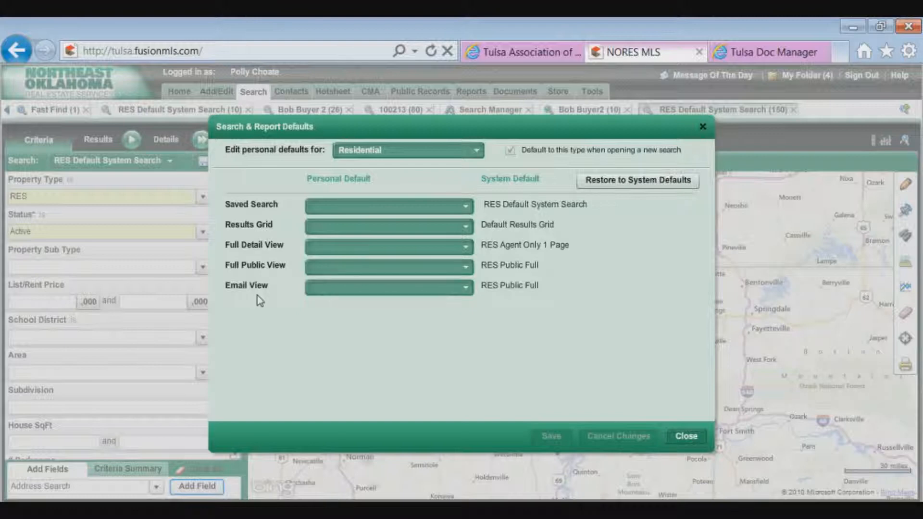
- Review the grids available as the personal Results Grid default, then close the Search & Report Defaults without changes
left_click(470, 229)
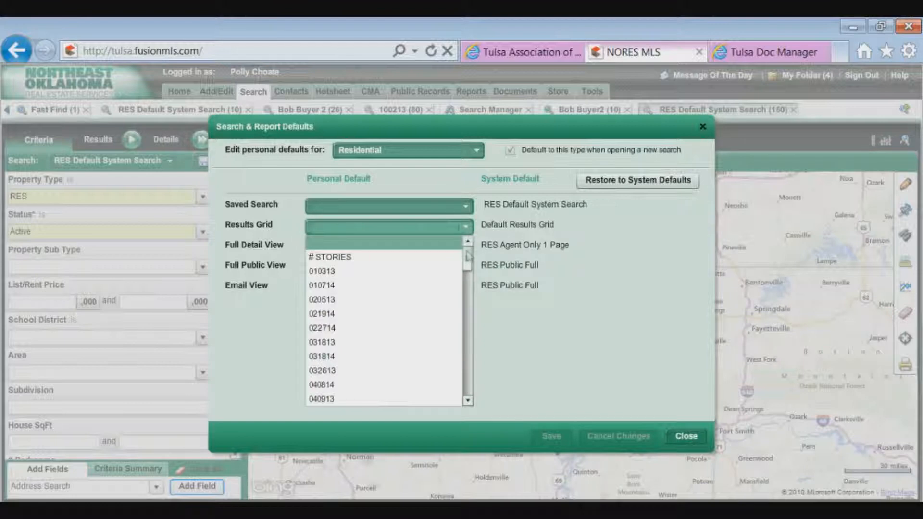
left_click_drag(467, 262, 465, 331)
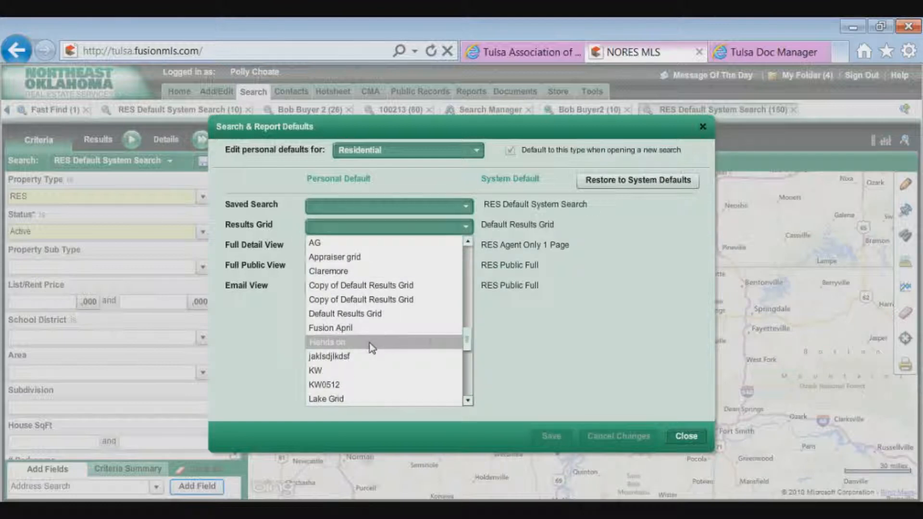
left_click(529, 316)
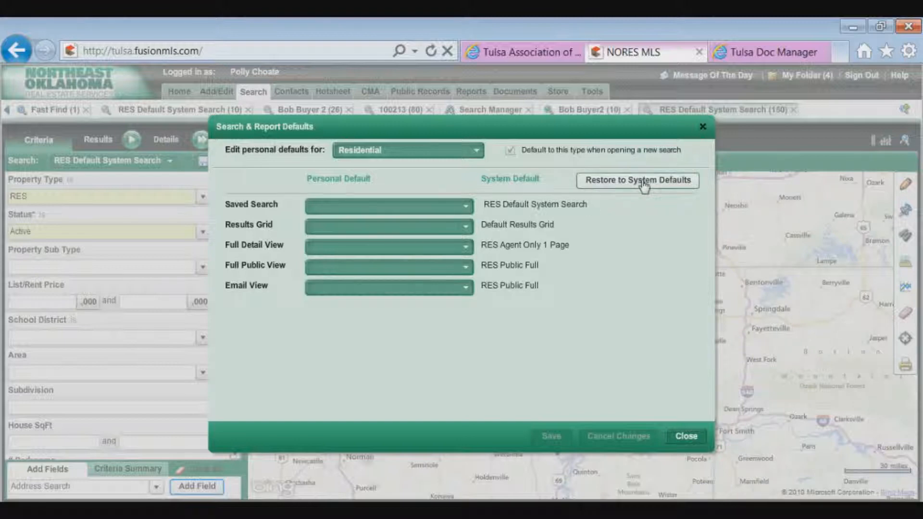
left_click(685, 436)
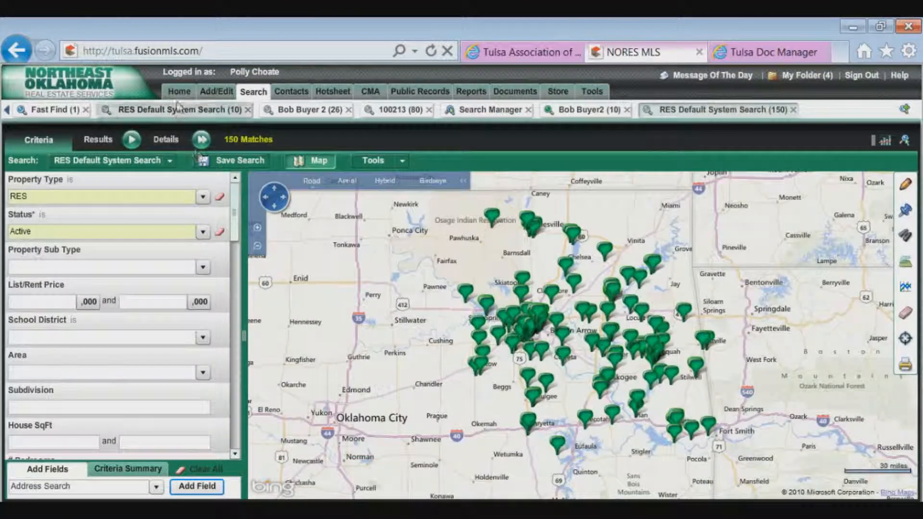
- Open the On-line Help support center and return to the NORES MLS page
mouse_move(181, 101)
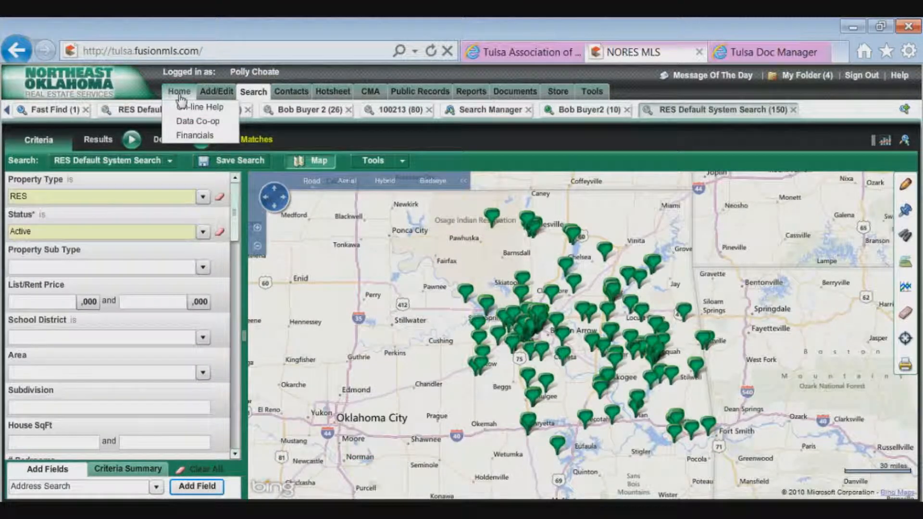
left_click(202, 111)
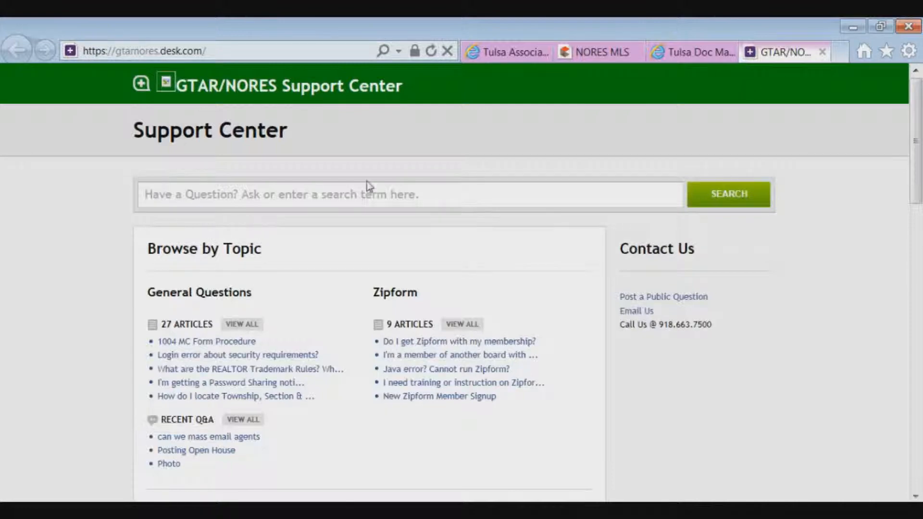
left_click(600, 53)
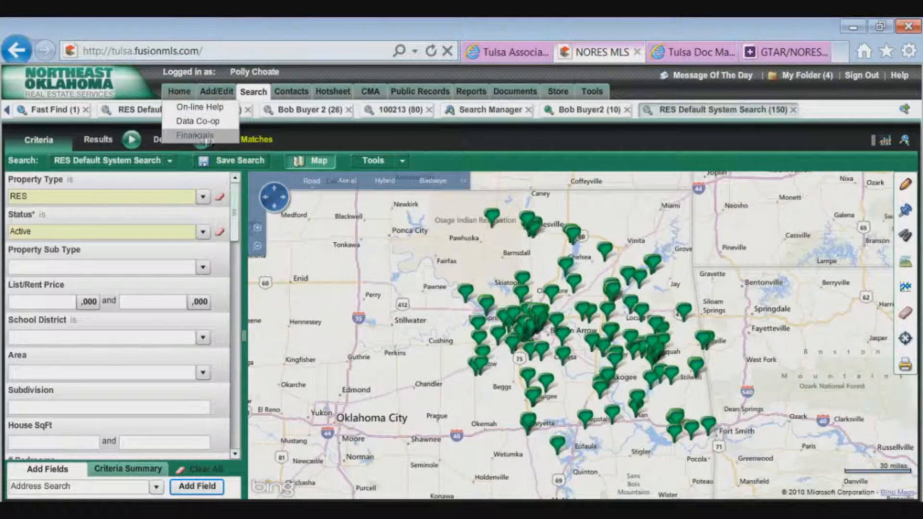
- Open the Financials forms, view the conventional Buyer's Qualification Worksheet, and return to the NORES MLS page
left_click(190, 137)
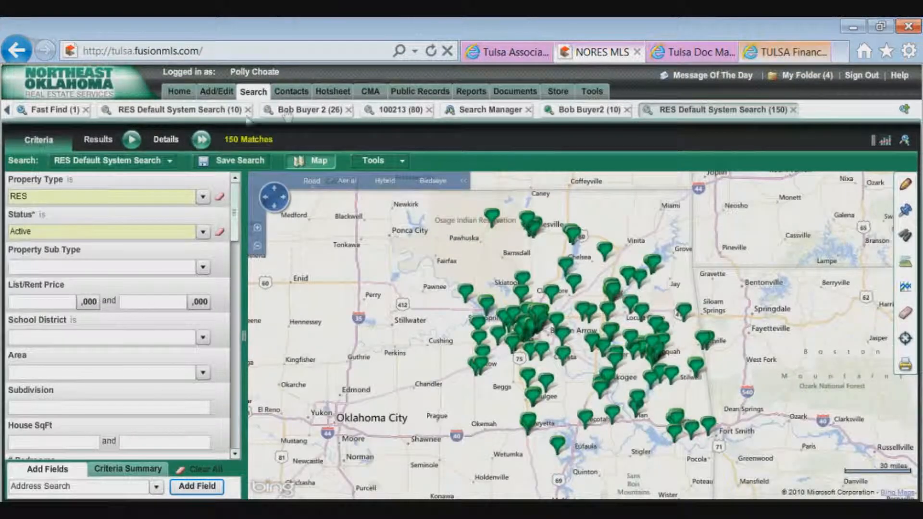
left_click(766, 54)
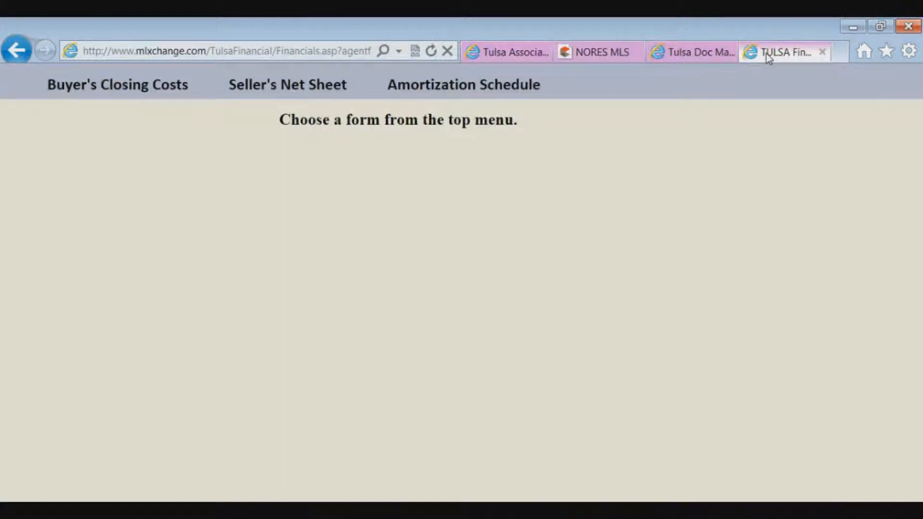
mouse_move(126, 91)
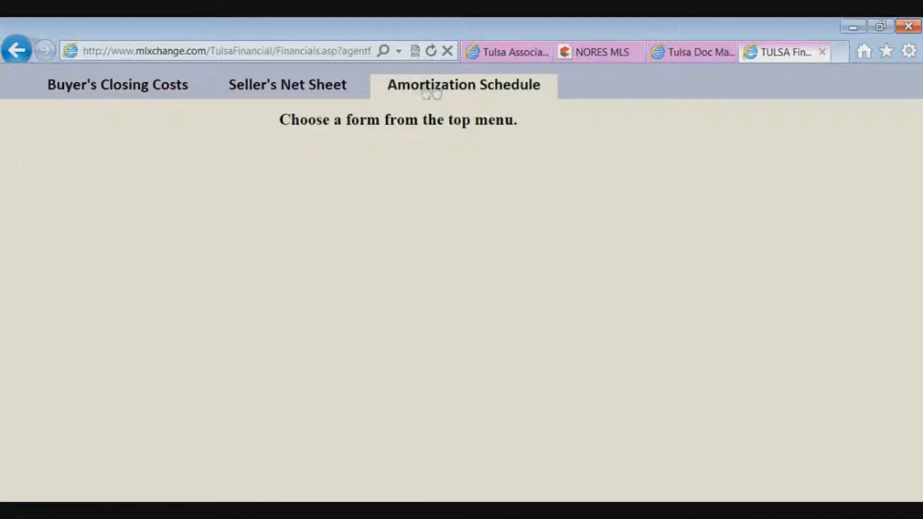
mouse_move(158, 94)
left_click(135, 114)
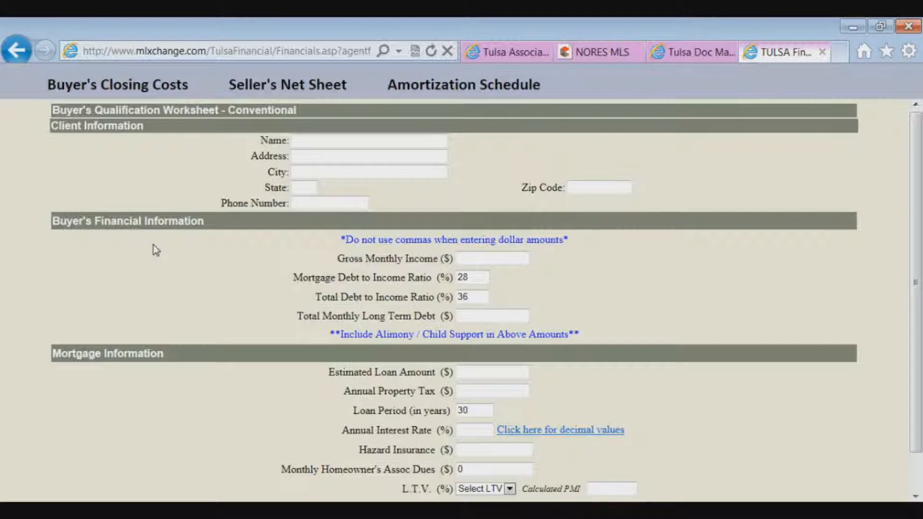
left_click(595, 53)
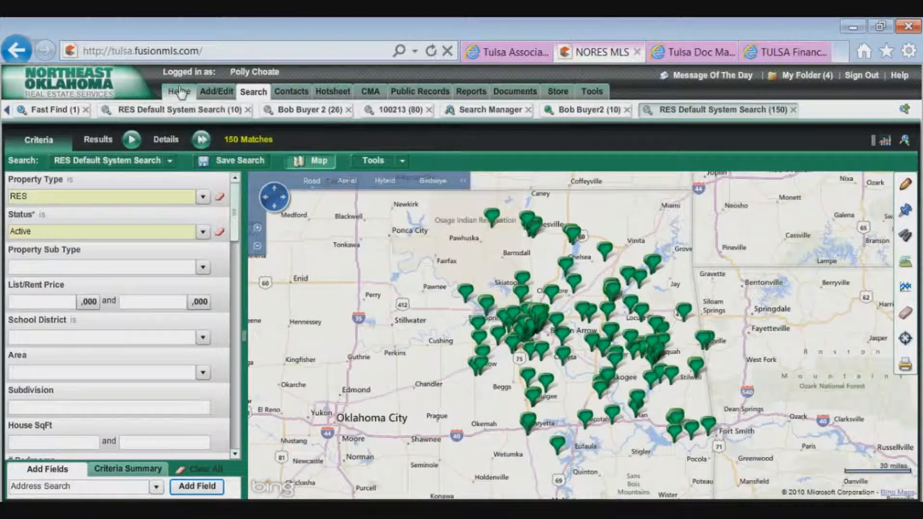
mouse_move(260, 97)
mouse_move(290, 94)
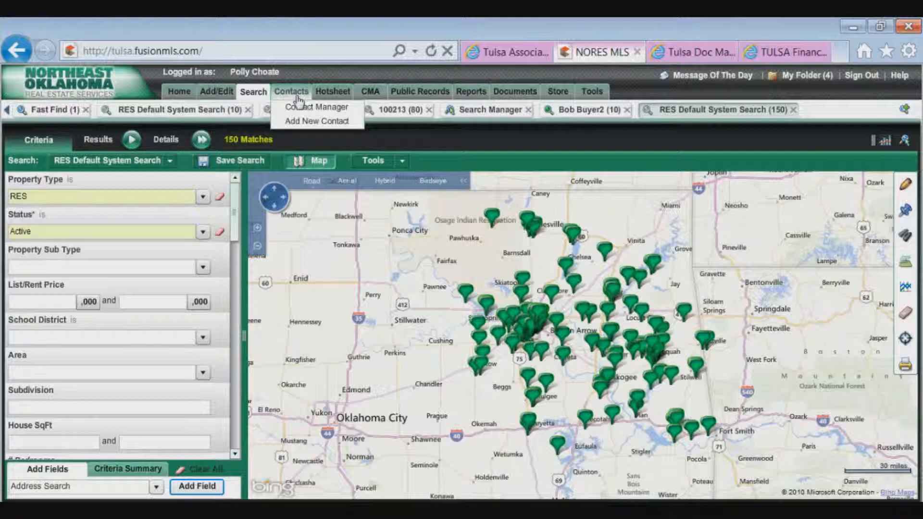
mouse_move(332, 94)
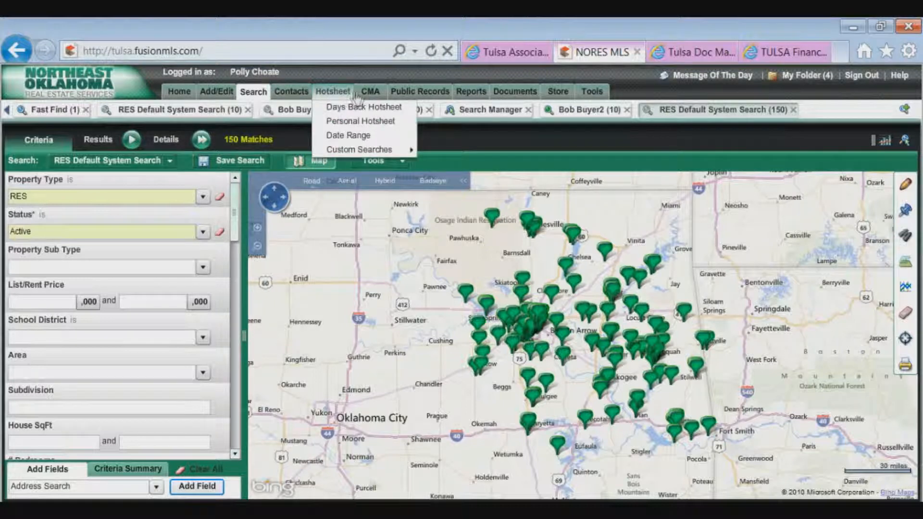
mouse_move(371, 98)
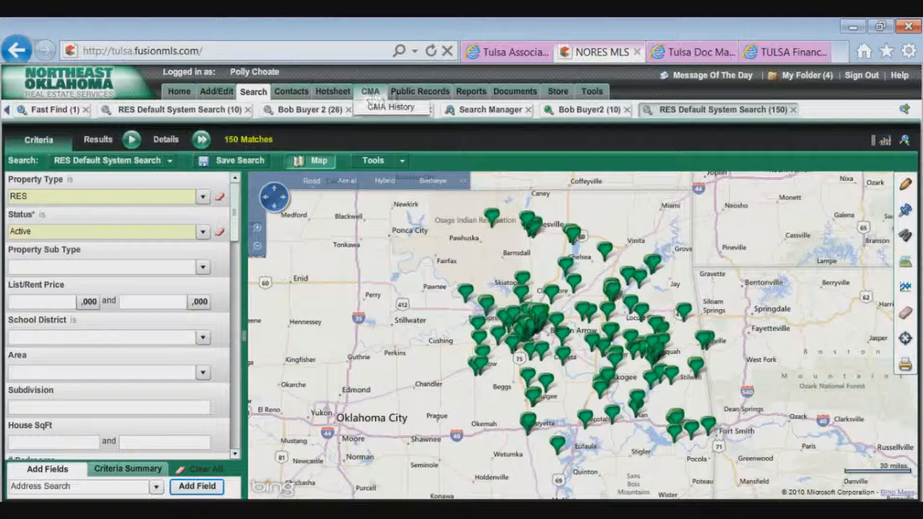
mouse_move(419, 95)
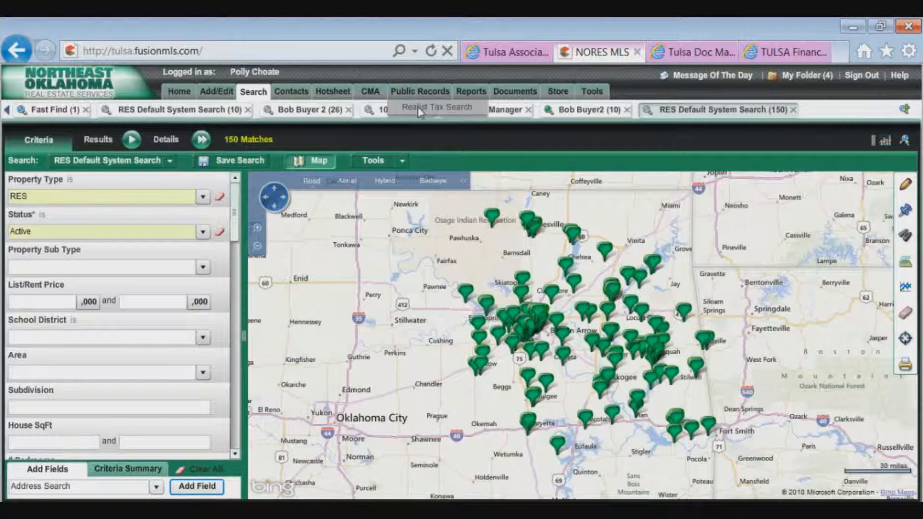
left_click(459, 105)
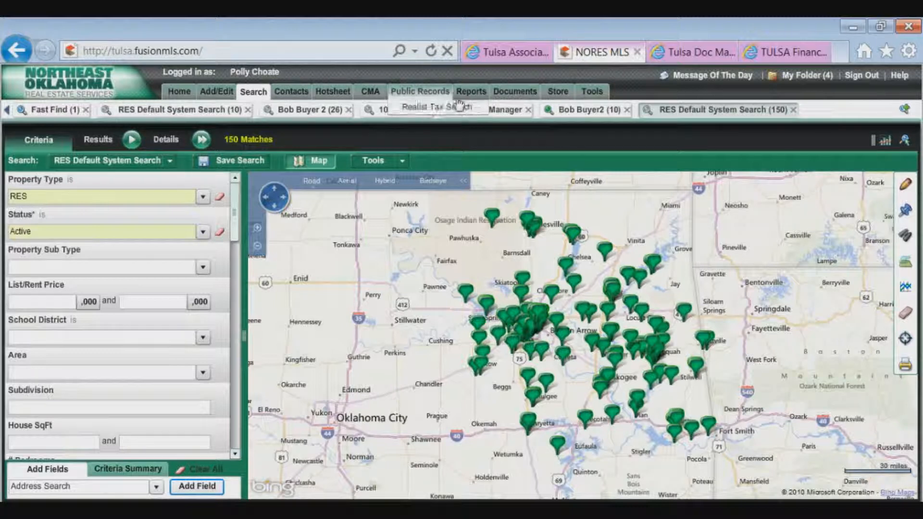
mouse_move(476, 96)
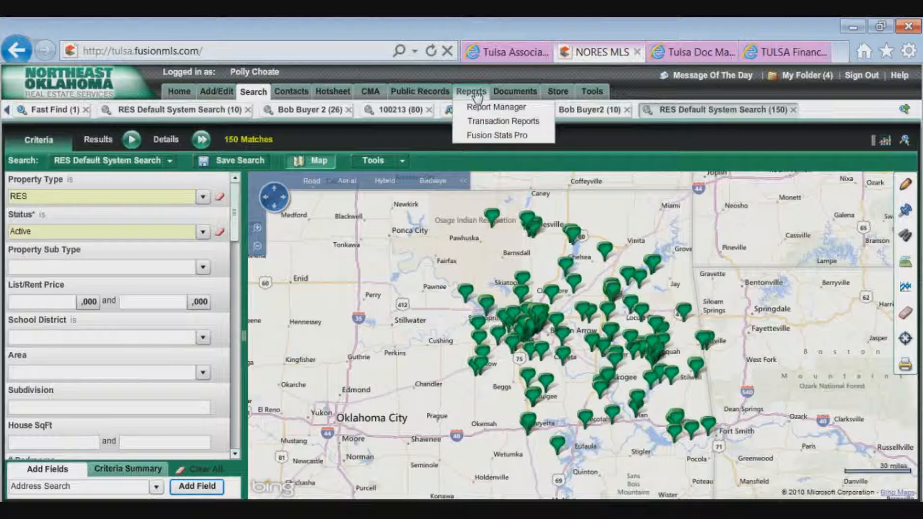
mouse_move(513, 96)
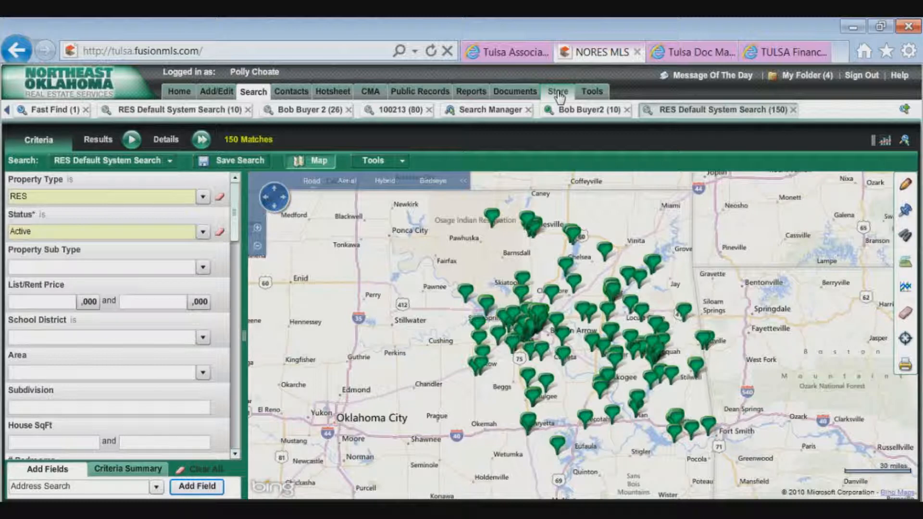
left_click(592, 91)
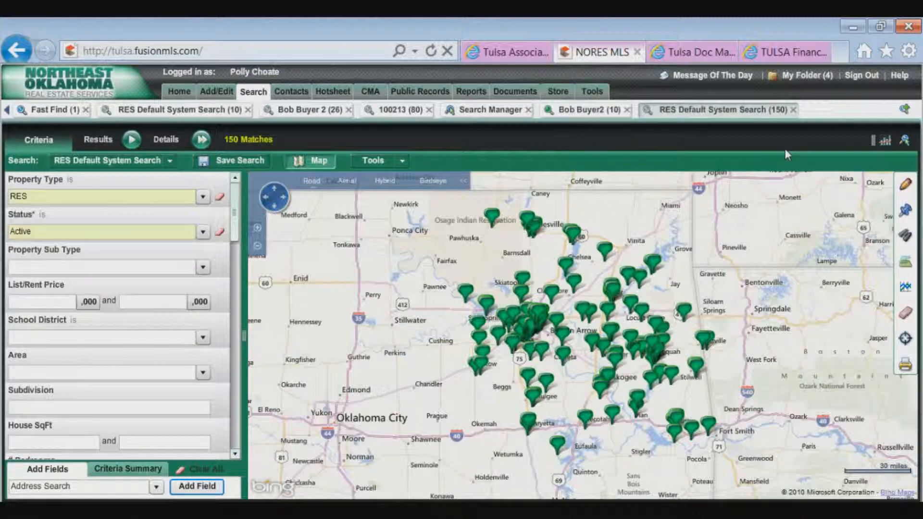